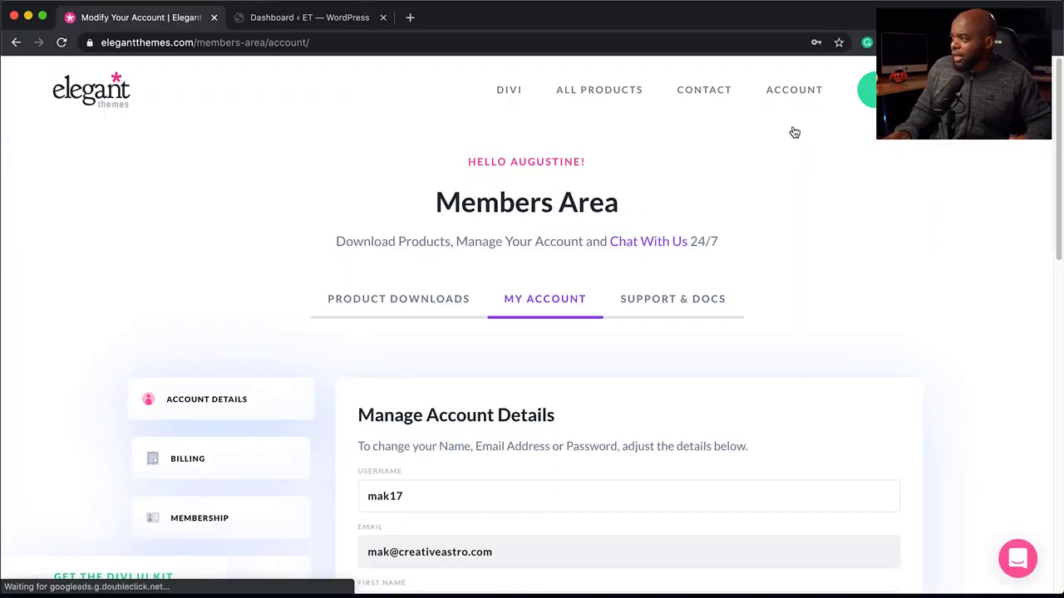
- Browse the product downloads available in the Elegant Themes members area
{"action": "left_click", "coordinate": [451, 313]}
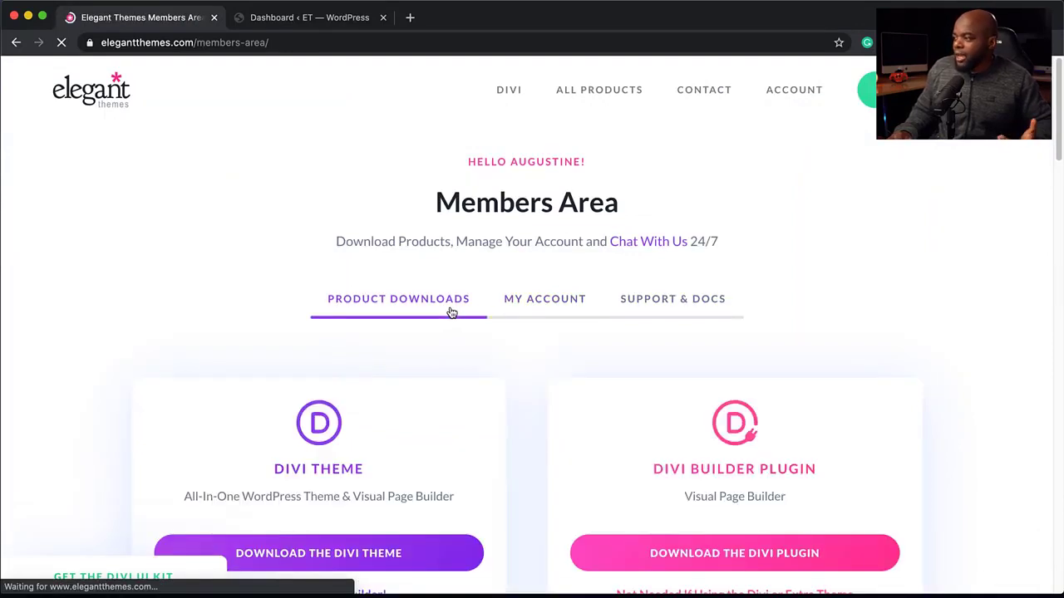
{"action": "scroll", "coordinate": [507, 416], "scroll_direction": "down", "scroll_amount": 2}
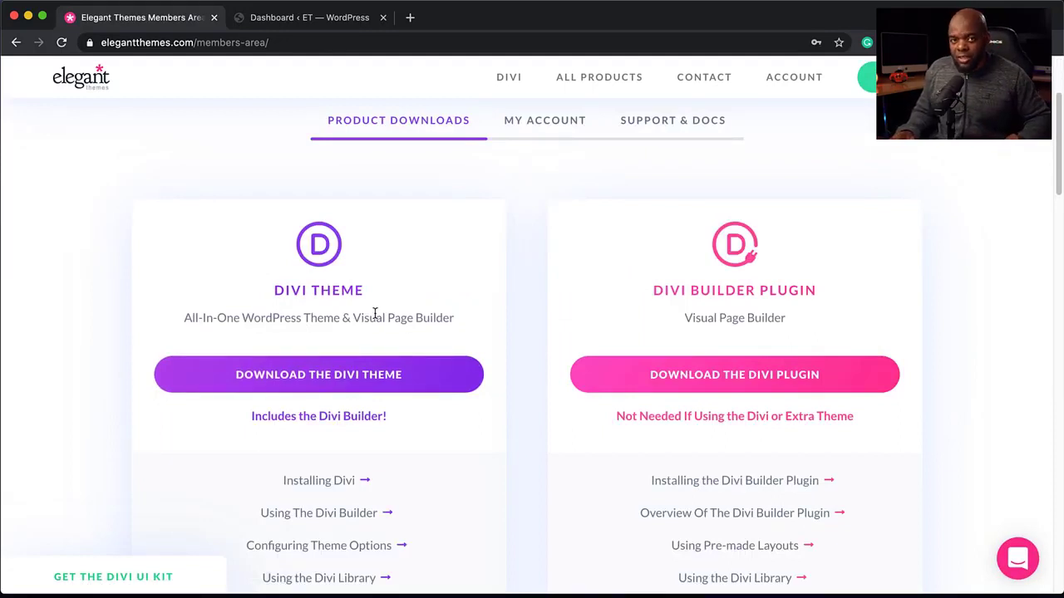
{"action": "scroll", "coordinate": [637, 341], "scroll_direction": "down", "scroll_amount": 1}
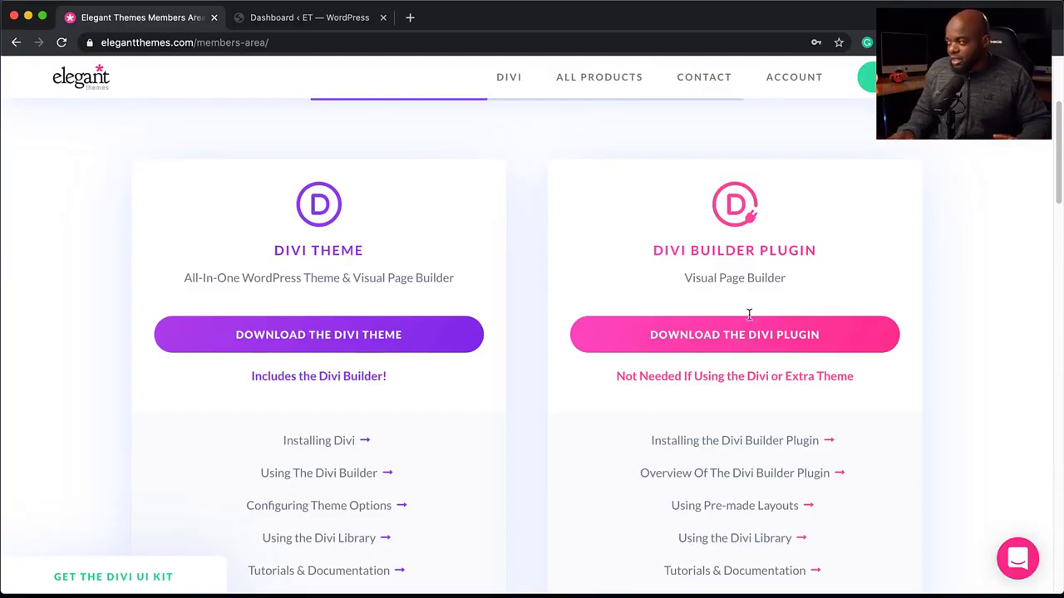
{"action": "scroll", "coordinate": [507, 376], "scroll_direction": "down", "scroll_amount": 4}
{"action": "scroll", "coordinate": [507, 376], "scroll_direction": "down", "scroll_amount": 4}
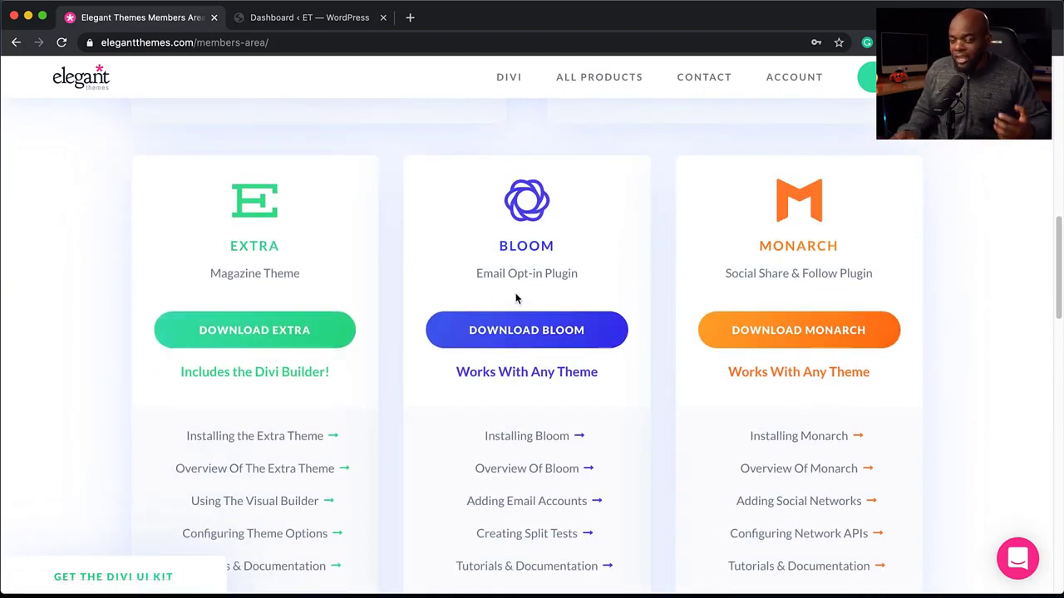
{"action": "scroll", "coordinate": [771, 291], "scroll_direction": "up", "scroll_amount": 1}
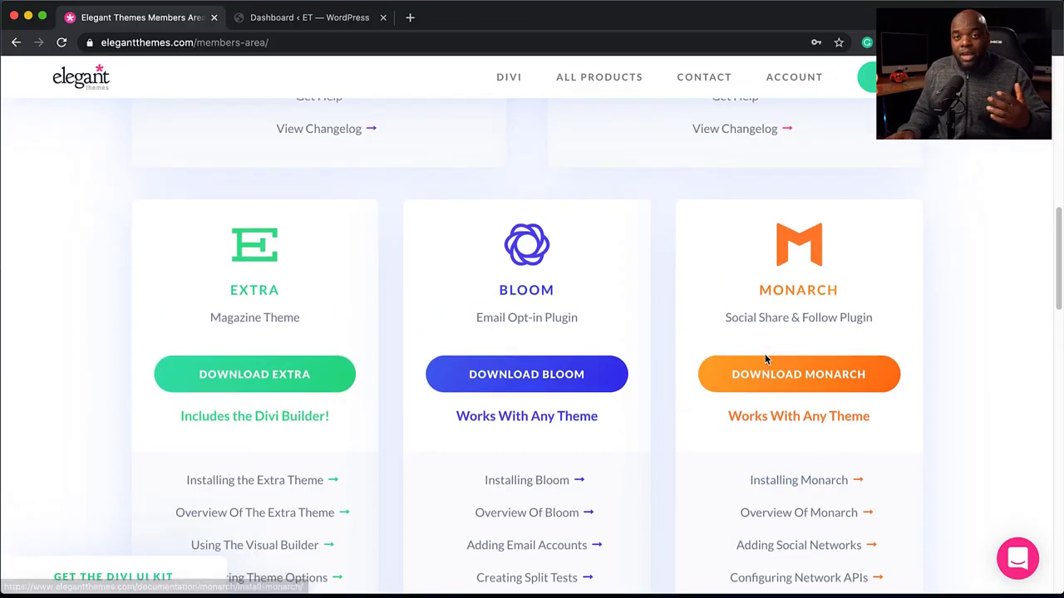
{"action": "scroll", "coordinate": [762, 354], "scroll_direction": "down", "scroll_amount": 5}
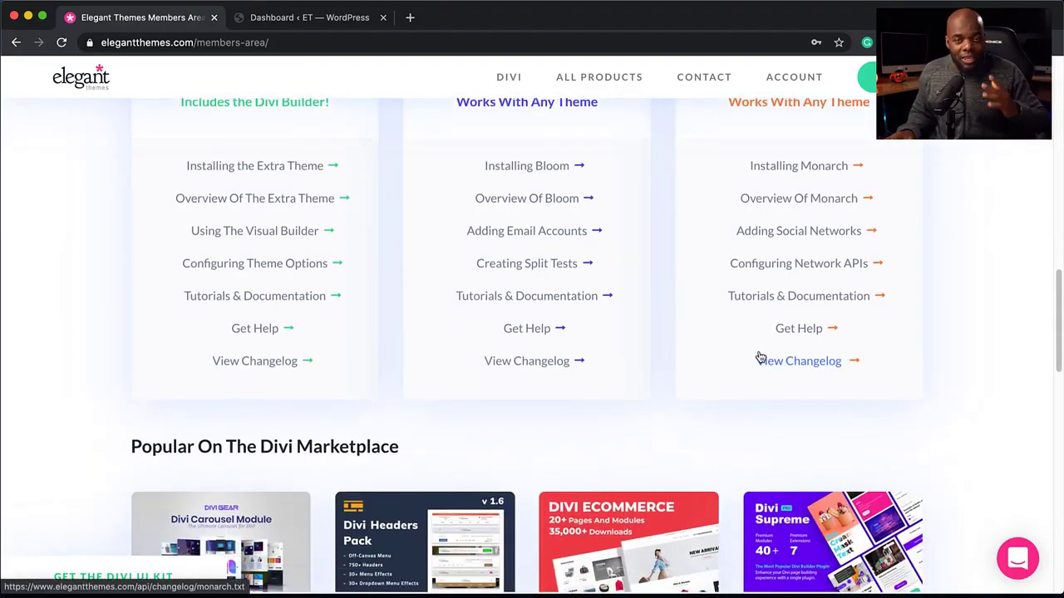
{"action": "scroll", "coordinate": [758, 358], "scroll_direction": "up", "scroll_amount": 5}
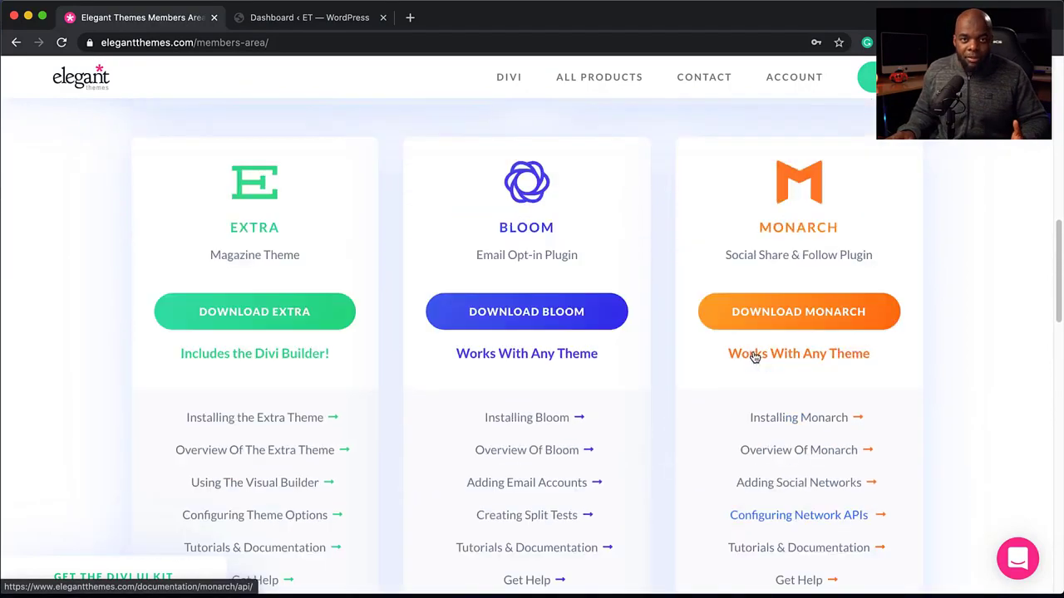
{"action": "scroll", "coordinate": [755, 356], "scroll_direction": "up", "scroll_amount": 8}
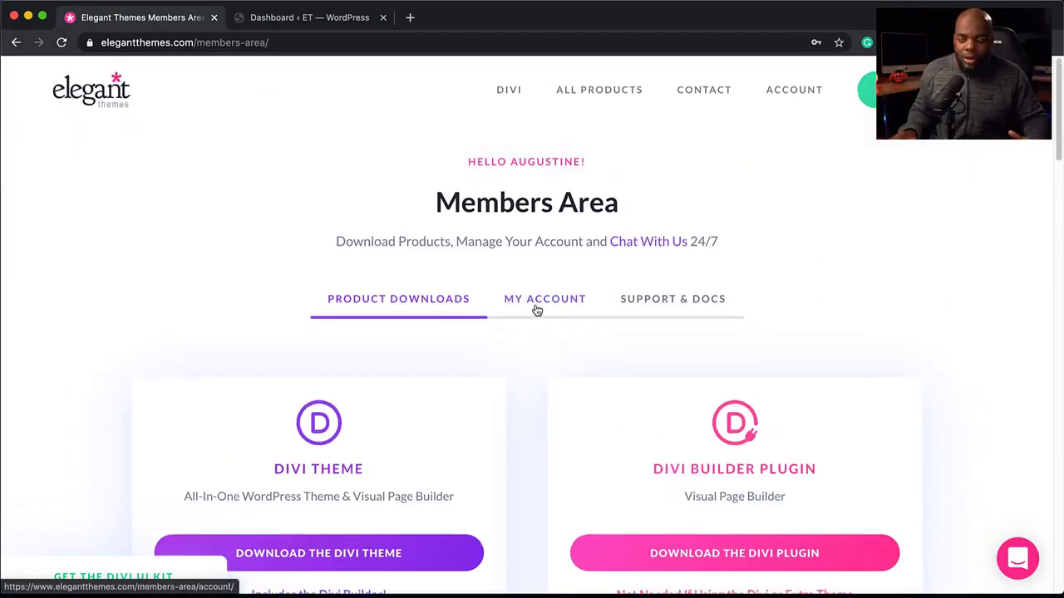
- Open the Updates section of the Divi Theme Options in the WordPress dashboard
{"action": "left_click", "coordinate": [317, 18]}
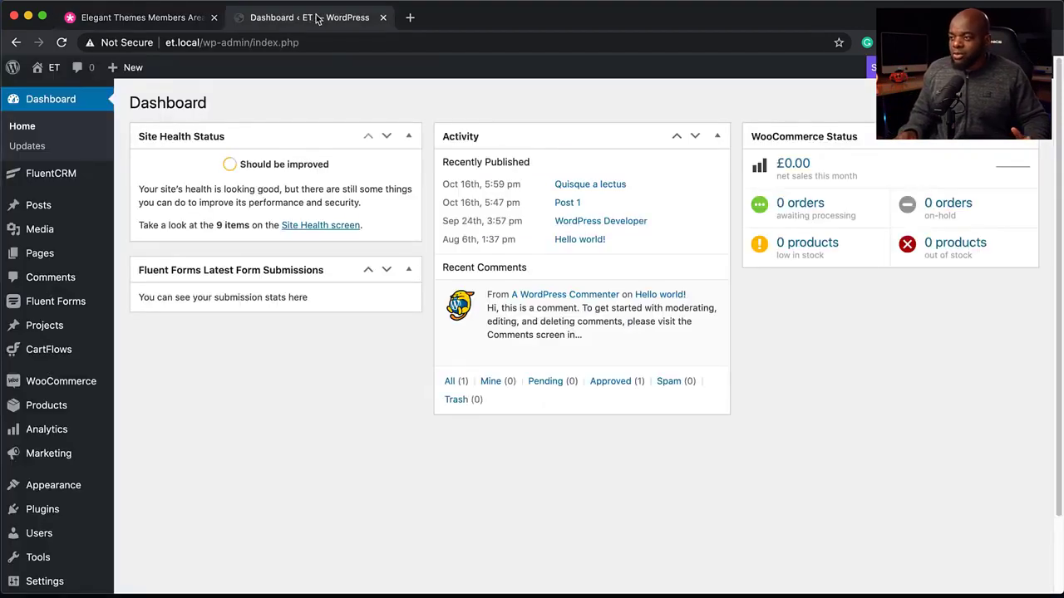
{"action": "scroll", "coordinate": [85, 438], "scroll_direction": "down", "scroll_amount": 2}
{"action": "scroll", "coordinate": [66, 440], "scroll_direction": "down", "scroll_amount": 1}
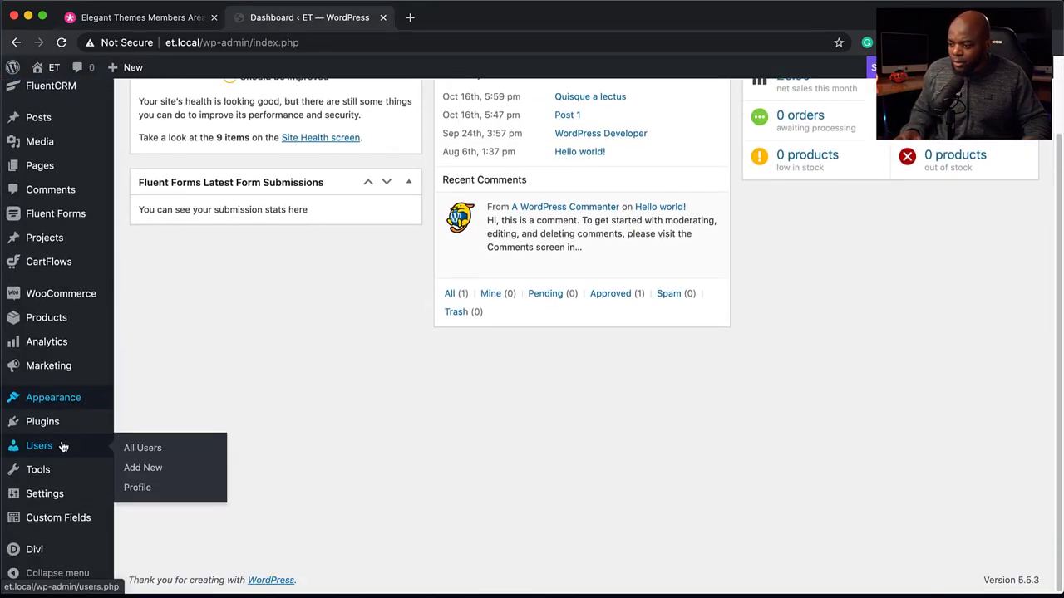
{"action": "mouse_move", "coordinate": [62, 554]}
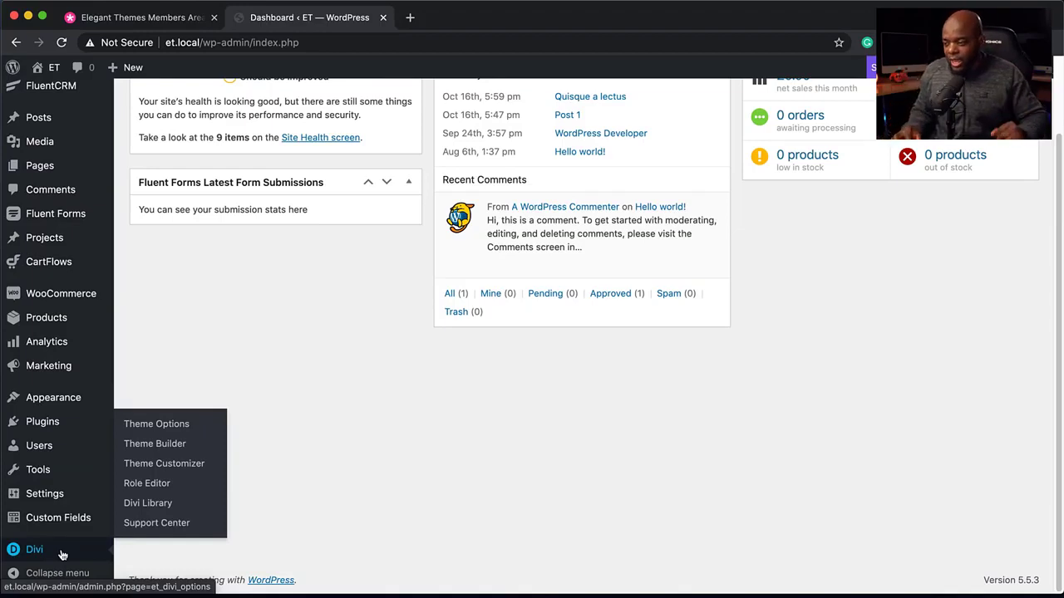
{"action": "left_click", "coordinate": [158, 425]}
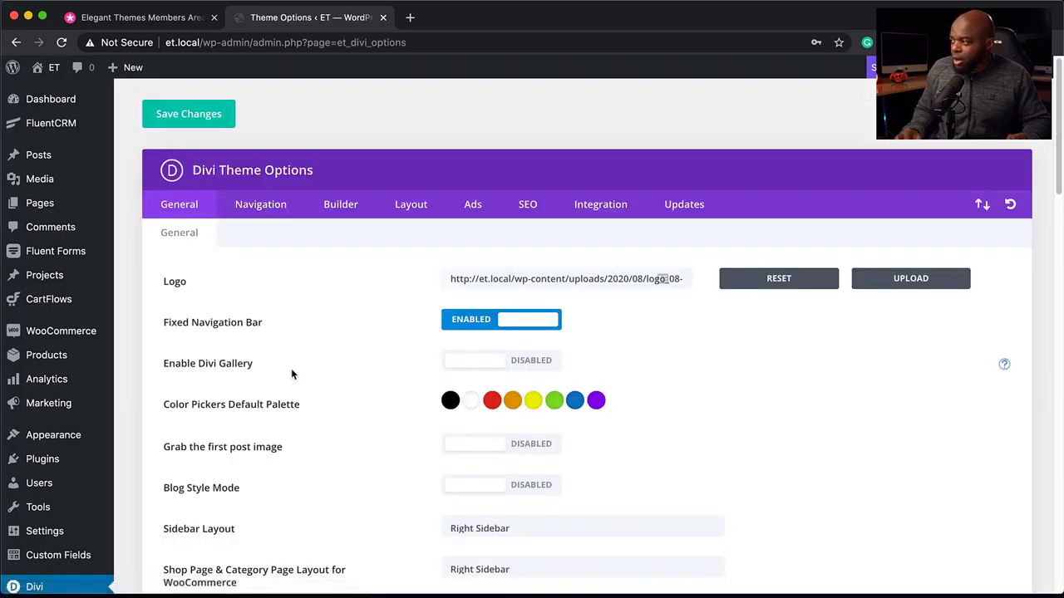
{"action": "left_click", "coordinate": [699, 207]}
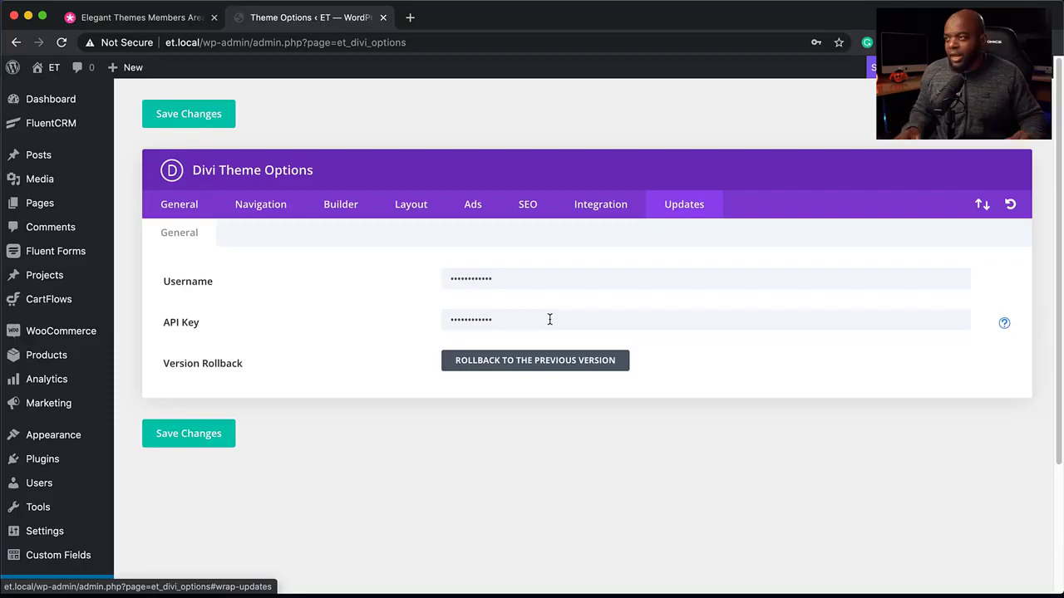
- View the API keys page under the members area account, then return to the WordPress theme options
{"action": "left_click", "coordinate": [120, 17]}
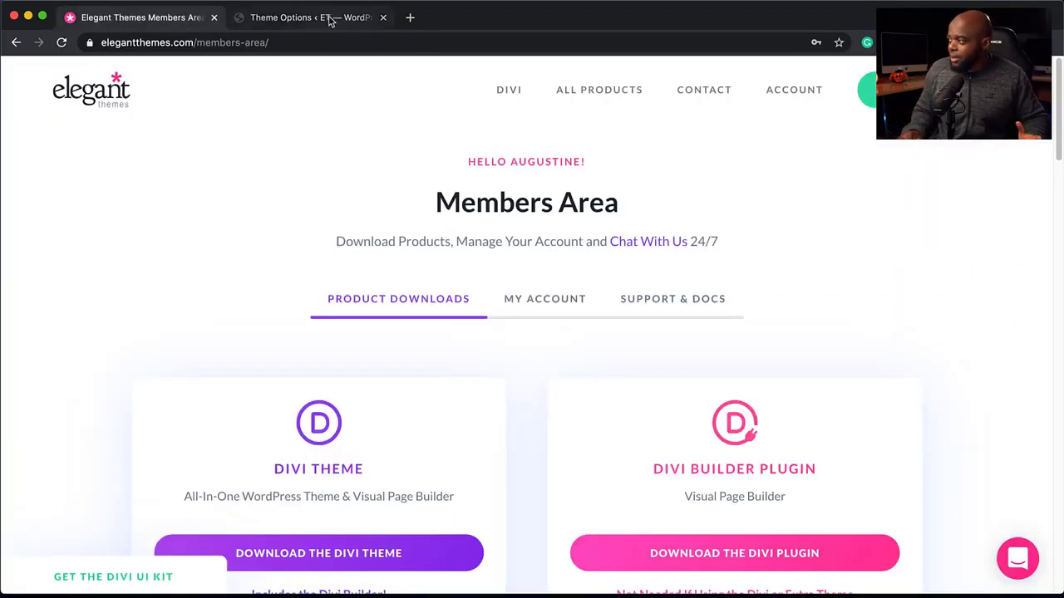
{"action": "left_click", "coordinate": [564, 305]}
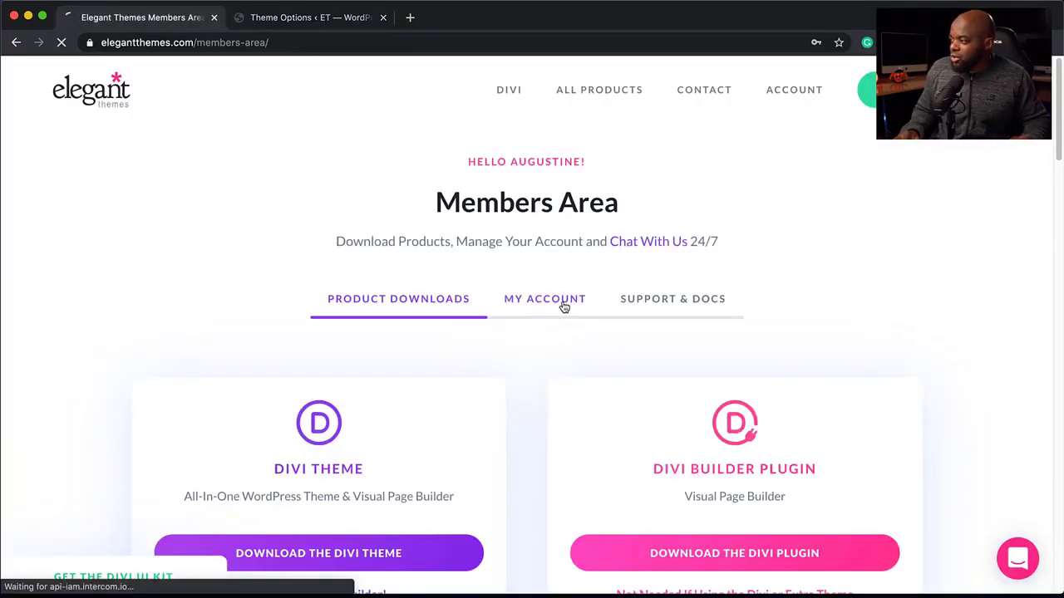
{"action": "scroll", "coordinate": [565, 308], "scroll_direction": "down", "scroll_amount": 4}
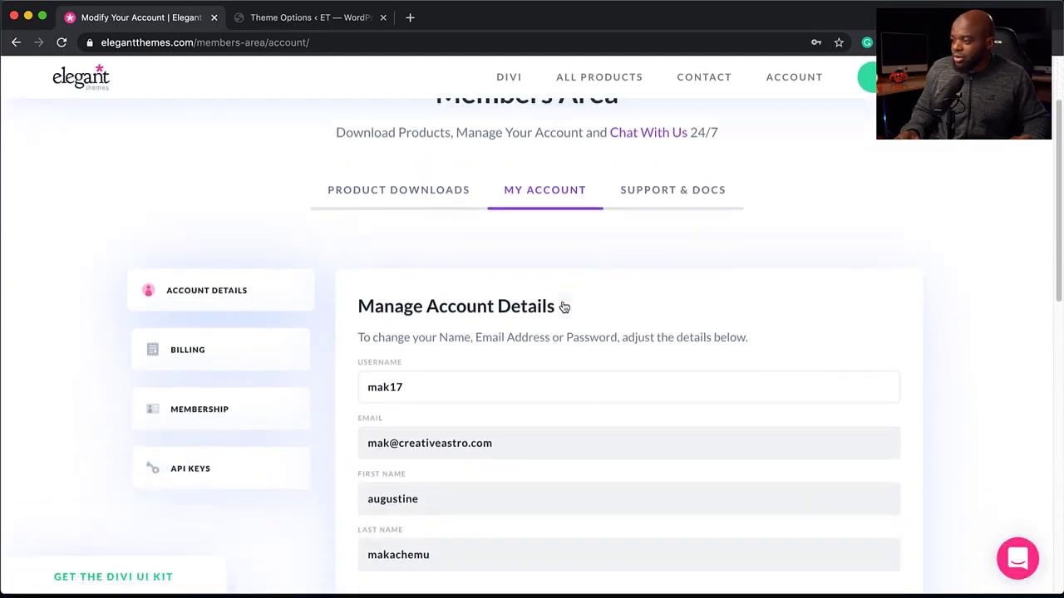
{"action": "left_click", "coordinate": [244, 430]}
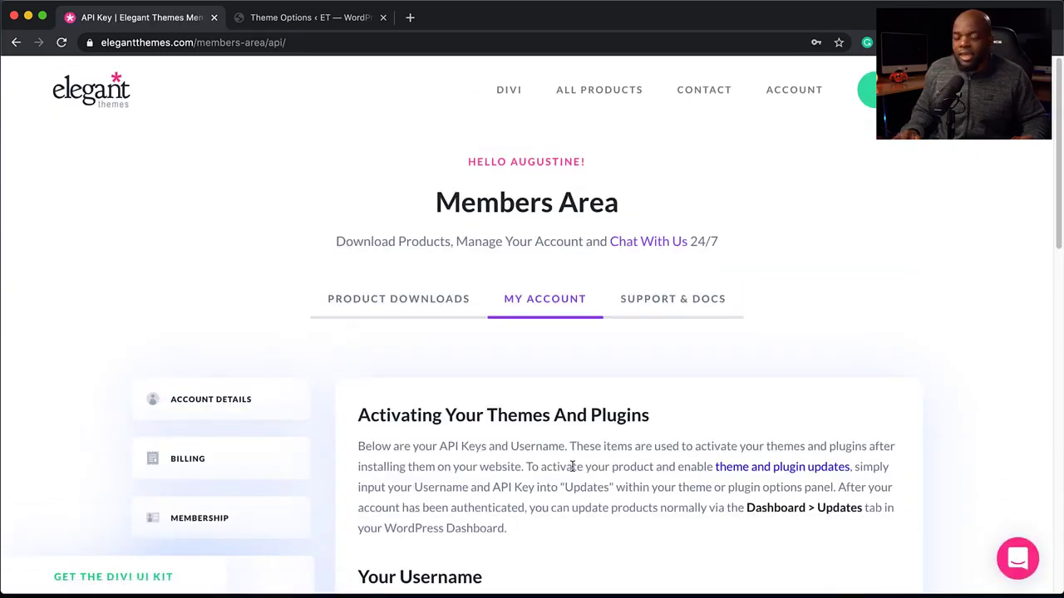
{"action": "left_click", "coordinate": [352, 27]}
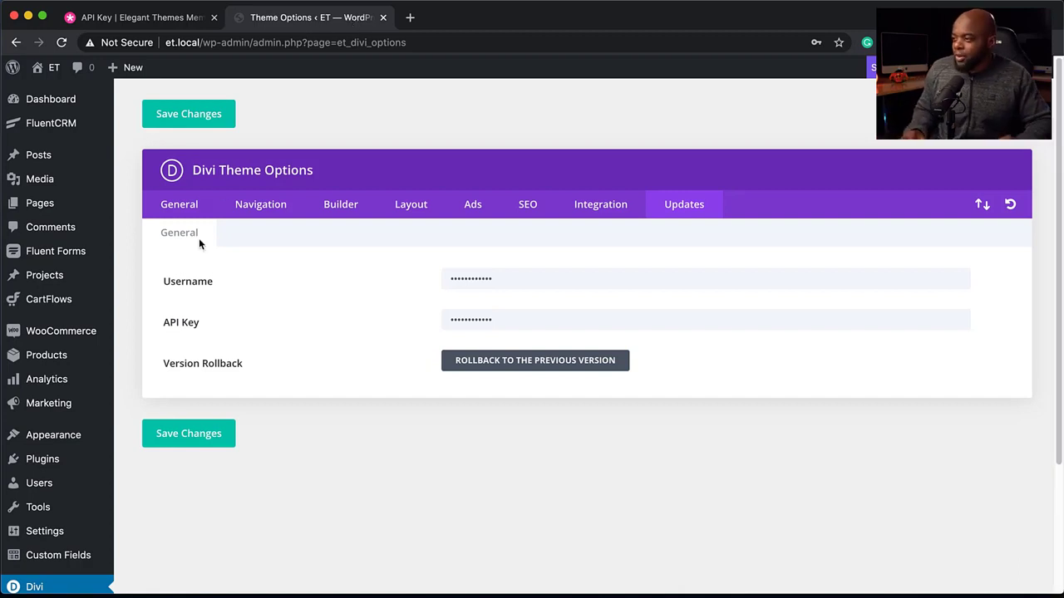
- Open the logo image chooser from the General theme options and browse the media library and upload options
{"action": "left_click", "coordinate": [179, 205]}
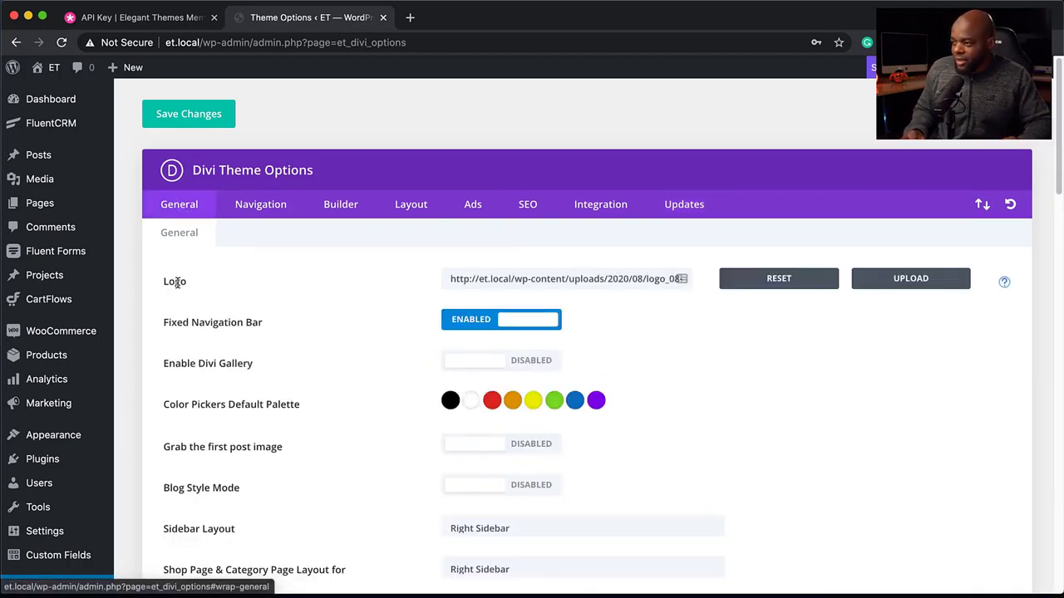
{"action": "left_click", "coordinate": [912, 280]}
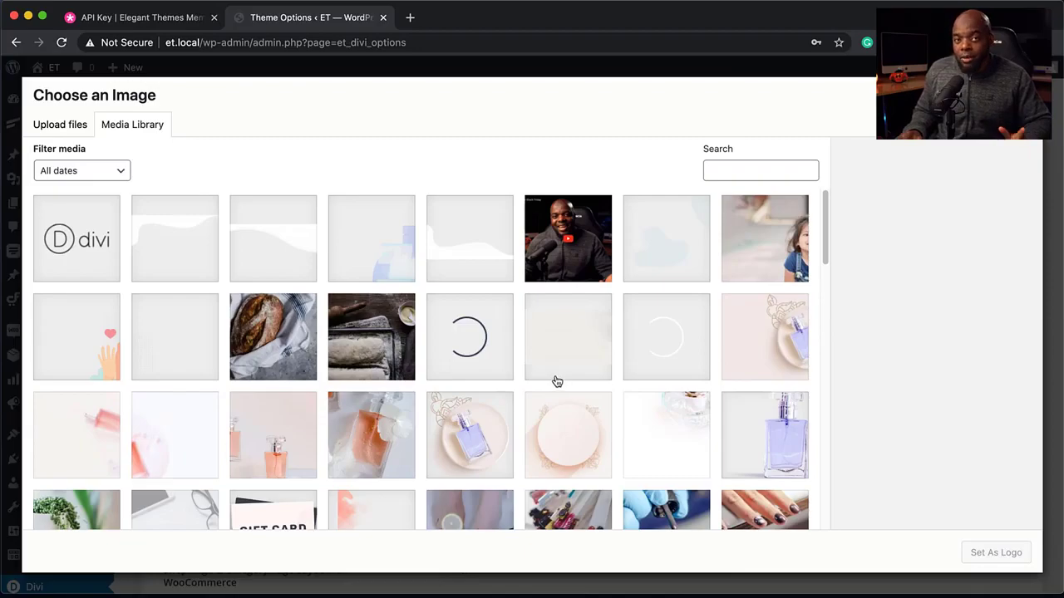
{"action": "scroll", "coordinate": [464, 377], "scroll_direction": "down", "scroll_amount": 10}
{"action": "scroll", "coordinate": [464, 376], "scroll_direction": "down", "scroll_amount": 10}
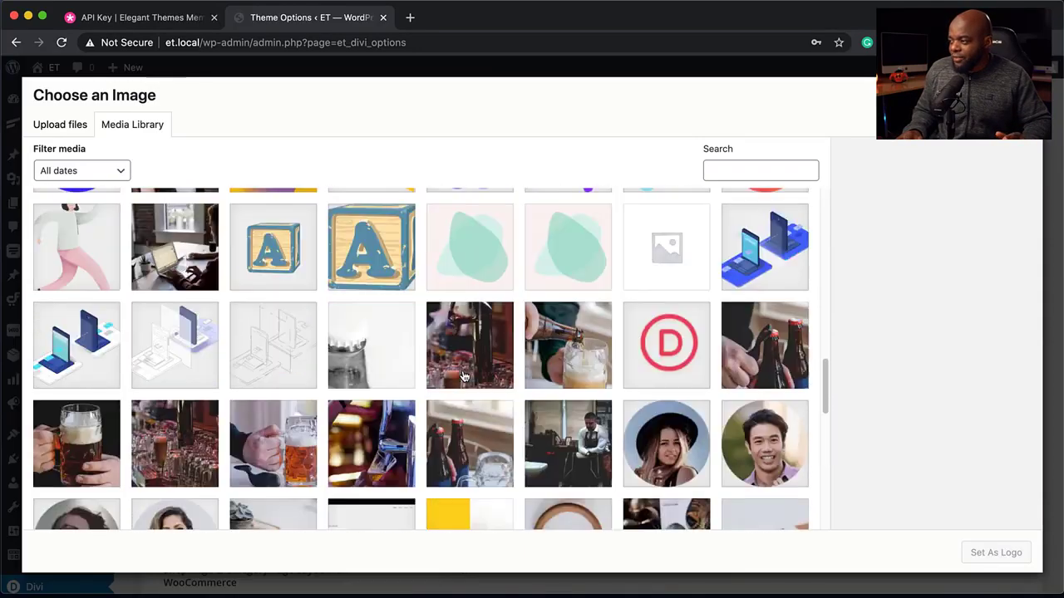
{"action": "scroll", "coordinate": [497, 381], "scroll_direction": "up", "scroll_amount": 11}
{"action": "scroll", "coordinate": [497, 382], "scroll_direction": "up", "scroll_amount": 10}
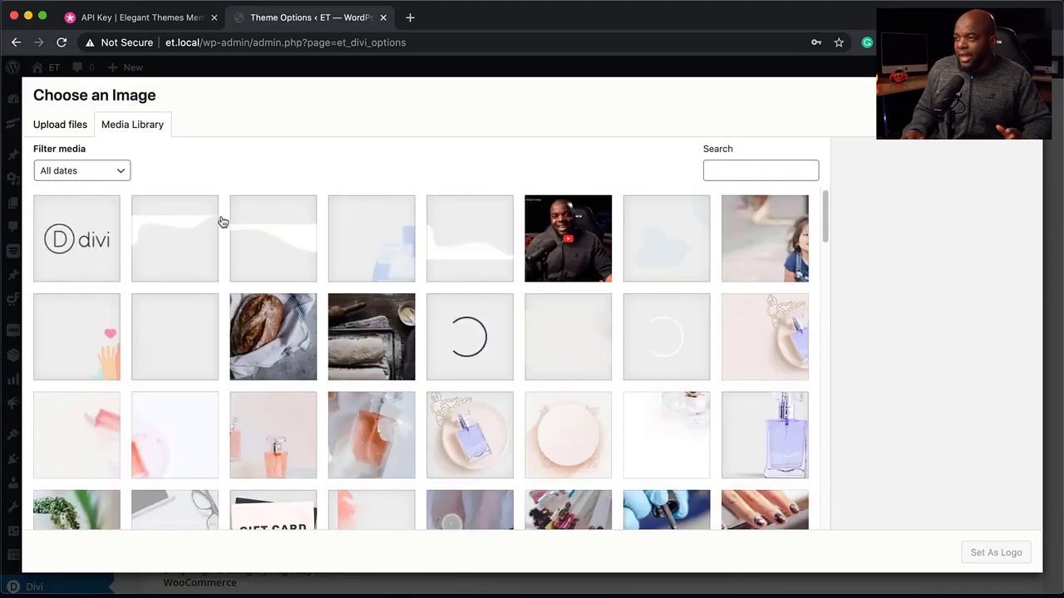
{"action": "left_click", "coordinate": [66, 134]}
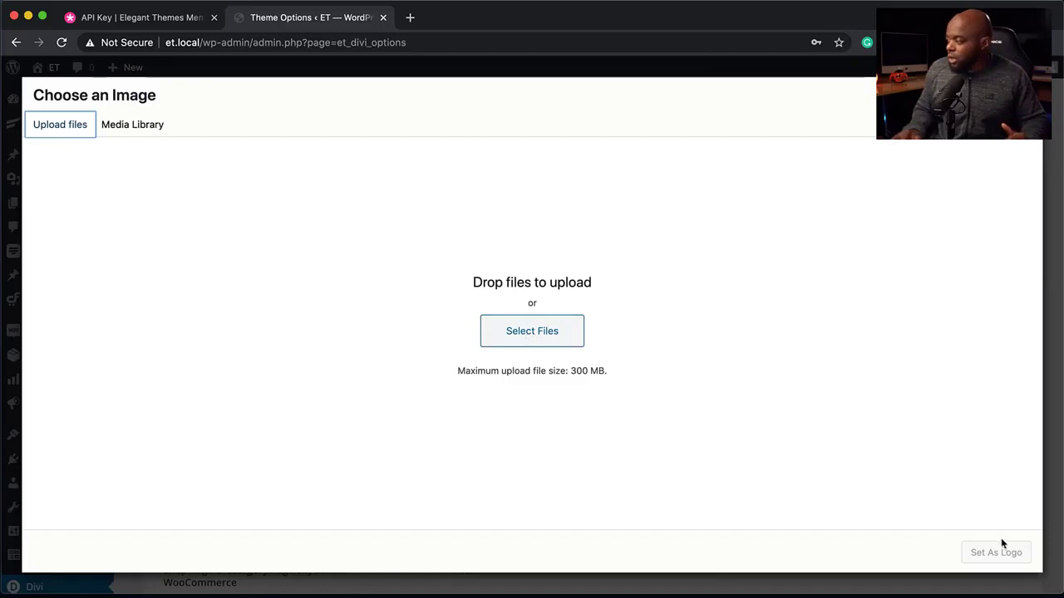
{"action": "key", "text": "Escape"}
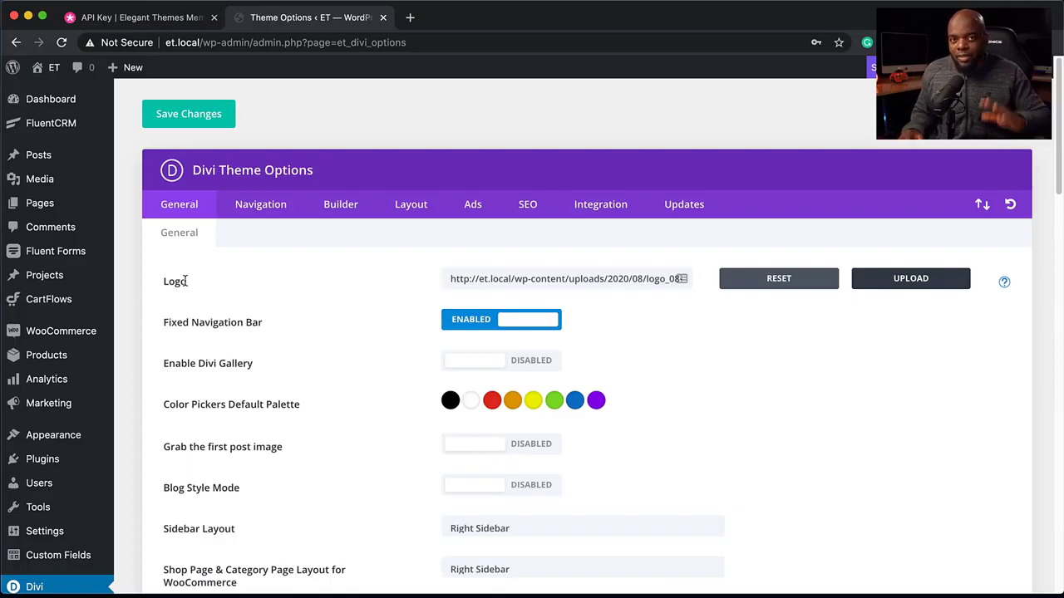
- Create a new page titled Builder
{"action": "mouse_move", "coordinate": [65, 159]}
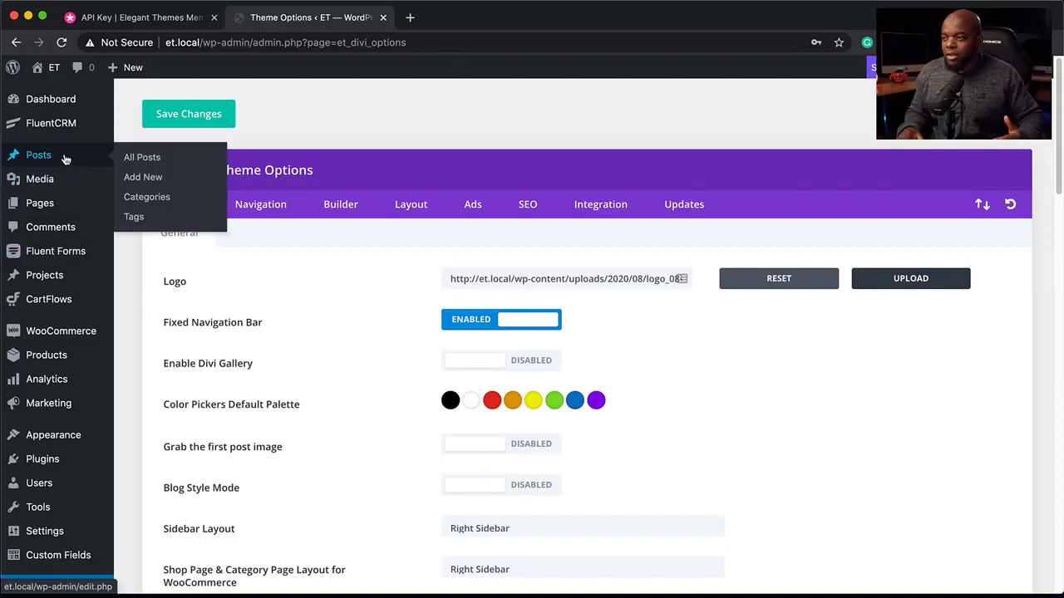
{"action": "mouse_move", "coordinate": [49, 204]}
{"action": "left_click", "coordinate": [149, 226]}
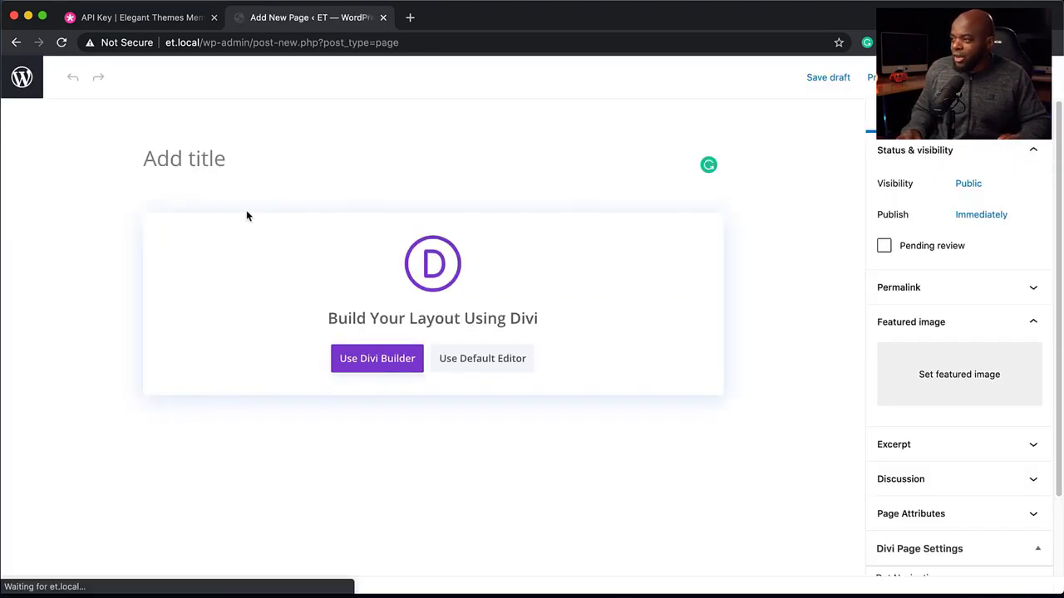
{"action": "type", "text": "Builder"}
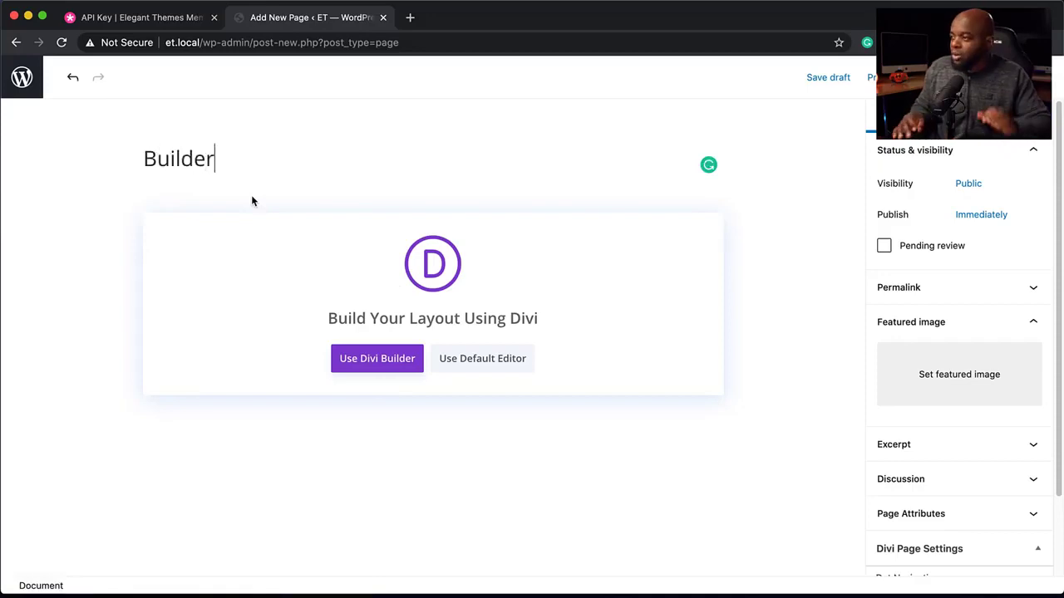
- Open the page in the Divi Builder and choose to build from scratch
{"action": "left_click", "coordinate": [395, 369]}
{"action": "left_click", "coordinate": [395, 369]}
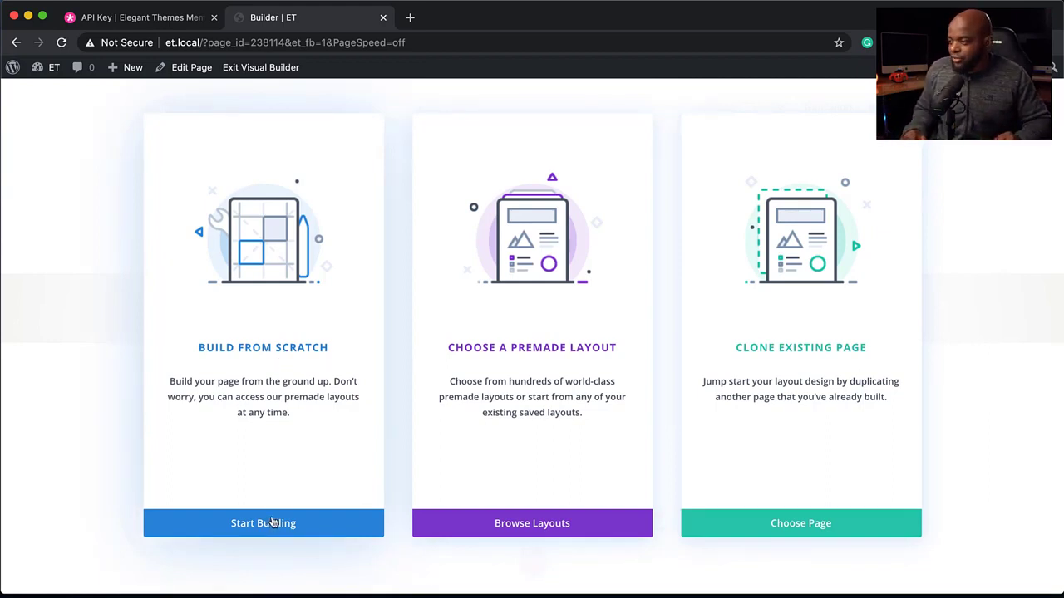
{"action": "left_click", "coordinate": [281, 353]}
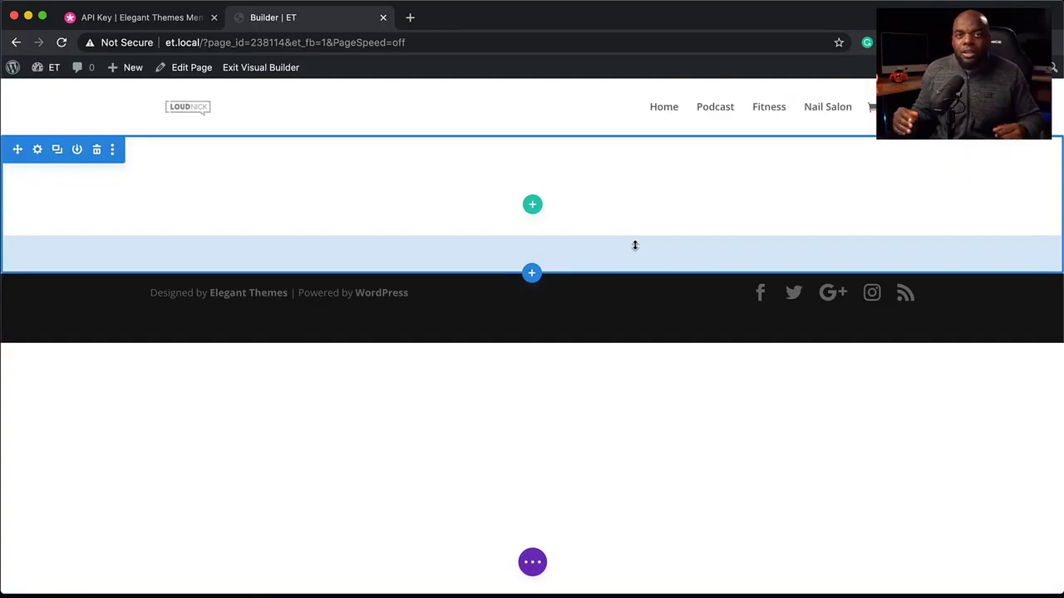
- Insert a three-column row and add a Button module to its first column
{"action": "left_click", "coordinate": [530, 207]}
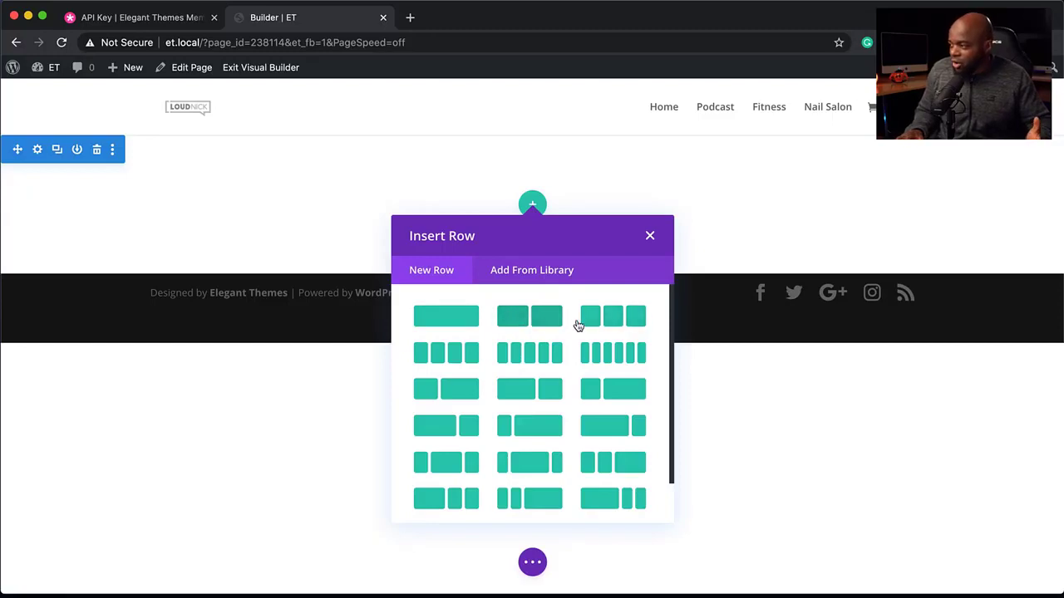
{"action": "left_click", "coordinate": [620, 323]}
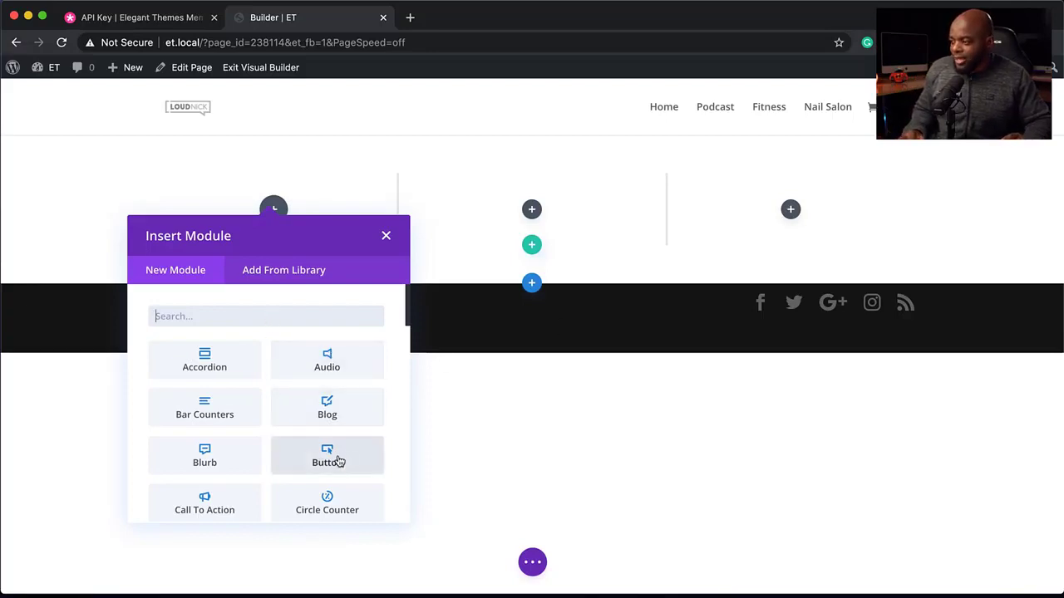
{"action": "key", "text": "Escape"}
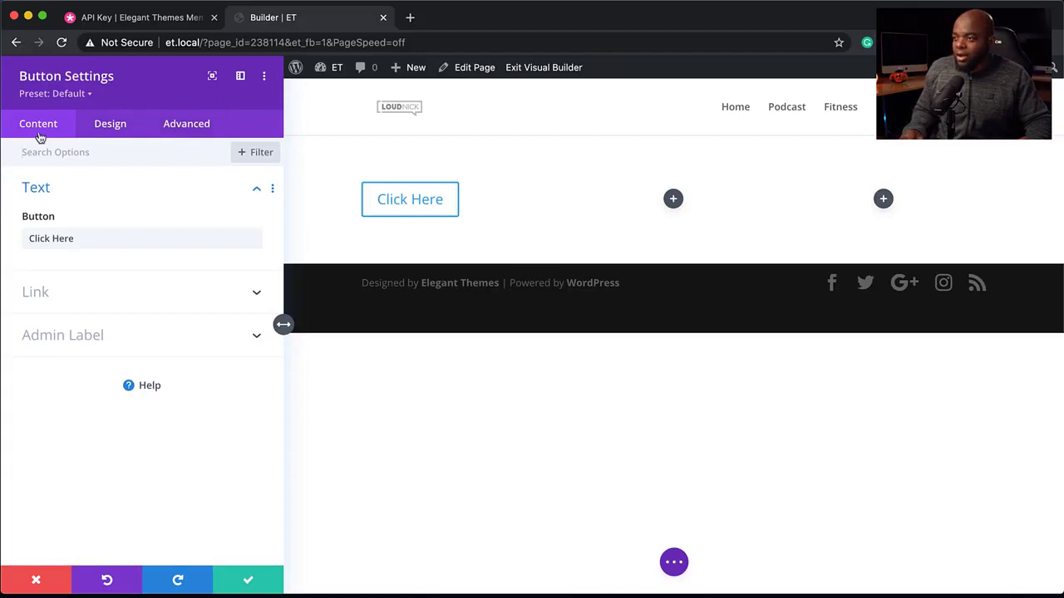
- Set the button text to download and switch to the button's design settings
{"action": "double_click", "coordinate": [56, 239]}
{"action": "left_click_drag", "start_coordinate": [56, 239], "coordinate": [19, 238]}
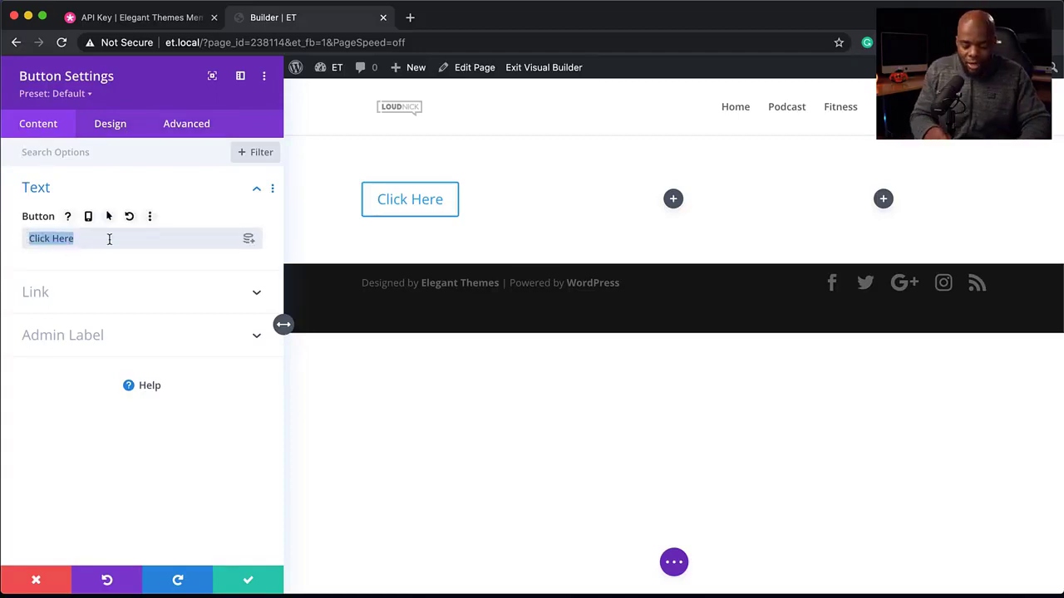
{"action": "type", "text": "download"}
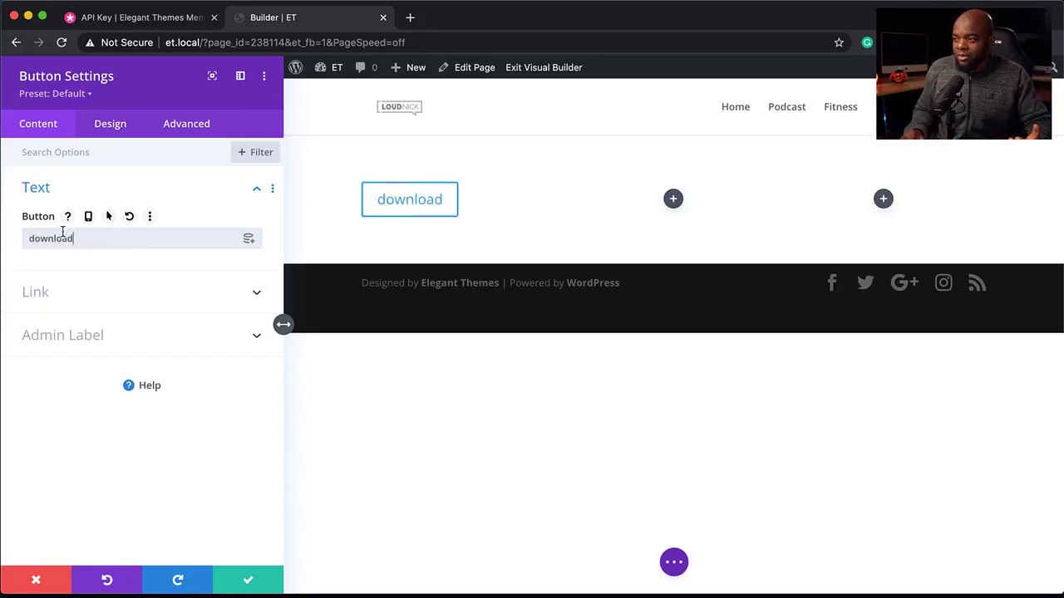
{"action": "left_click", "coordinate": [112, 130]}
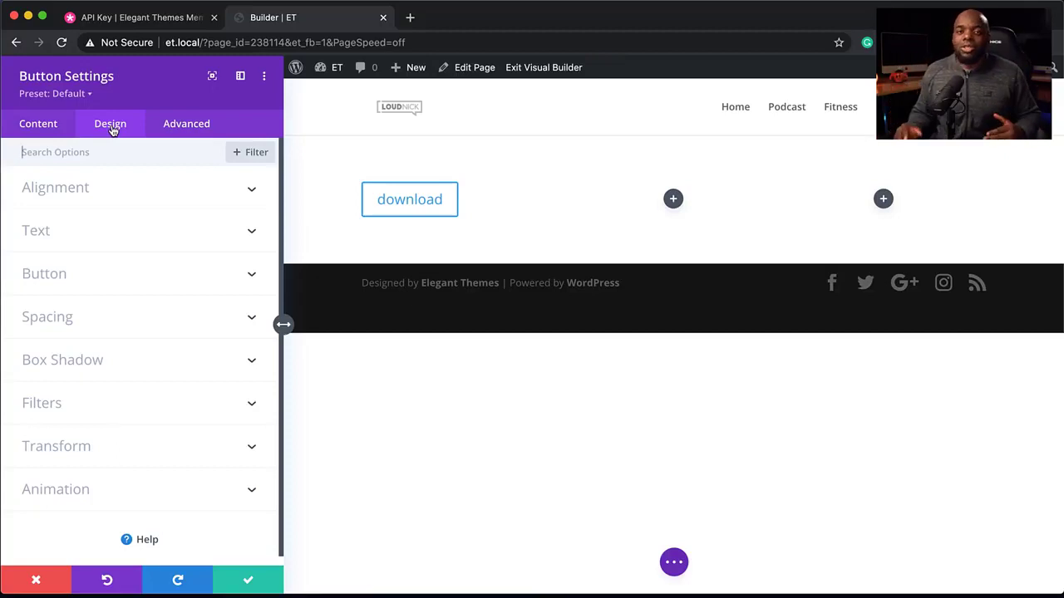
- Center-align the download button
{"action": "left_click", "coordinate": [95, 196]}
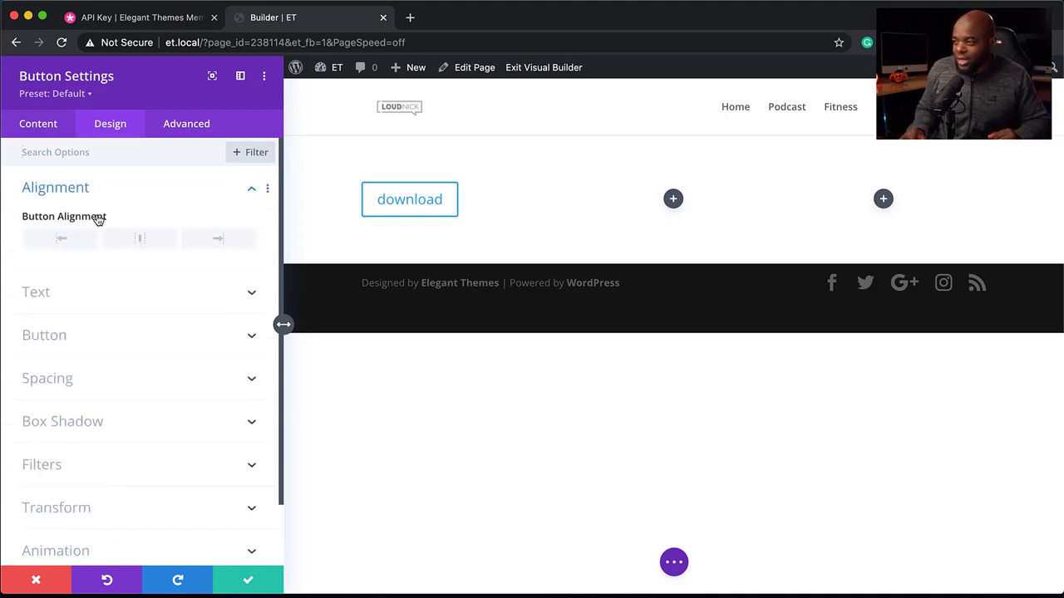
{"action": "left_click", "coordinate": [140, 240]}
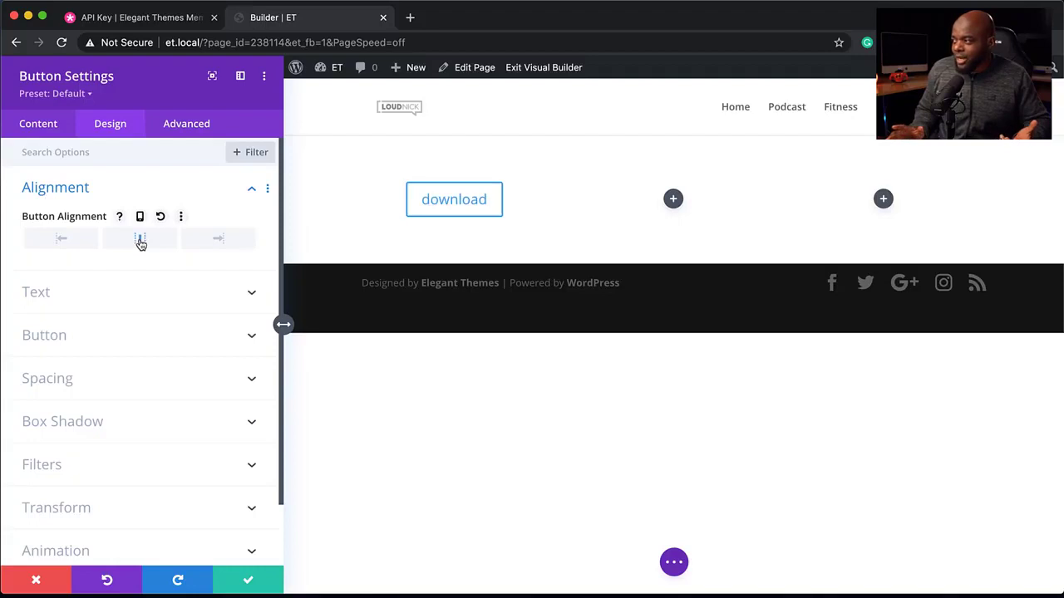
- Enable custom styles for the button and set its text color to red
{"action": "left_click", "coordinate": [82, 337]}
{"action": "left_click", "coordinate": [59, 257]}
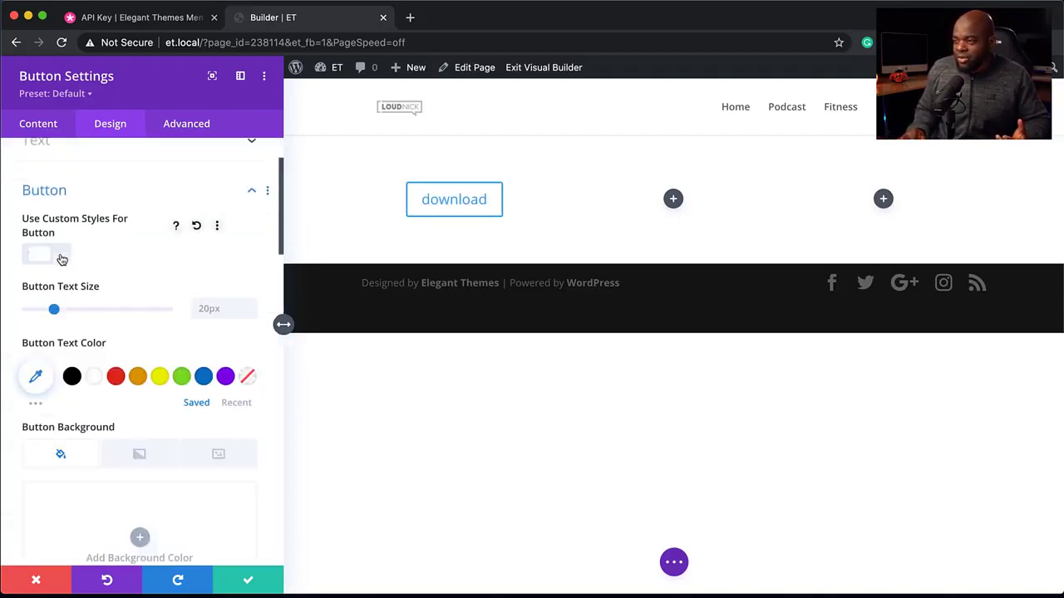
{"action": "left_click", "coordinate": [117, 378]}
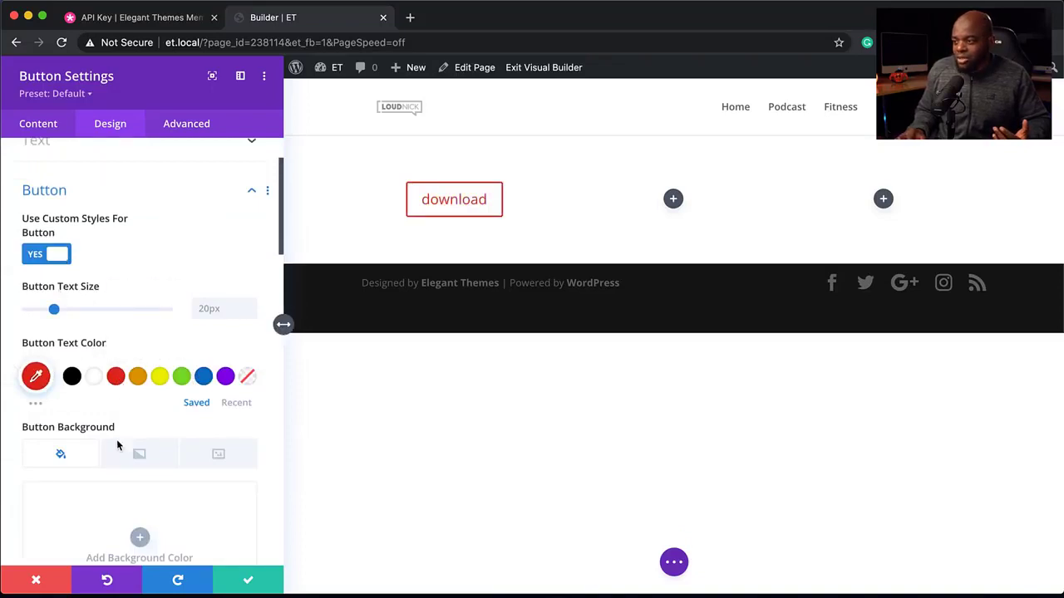
- Explore the button's Advanced settings, including the Custom CSS fields and the Visibility device options
{"action": "scroll", "coordinate": [121, 454], "scroll_direction": "down", "scroll_amount": 5}
{"action": "scroll", "coordinate": [121, 454], "scroll_direction": "down", "scroll_amount": 4}
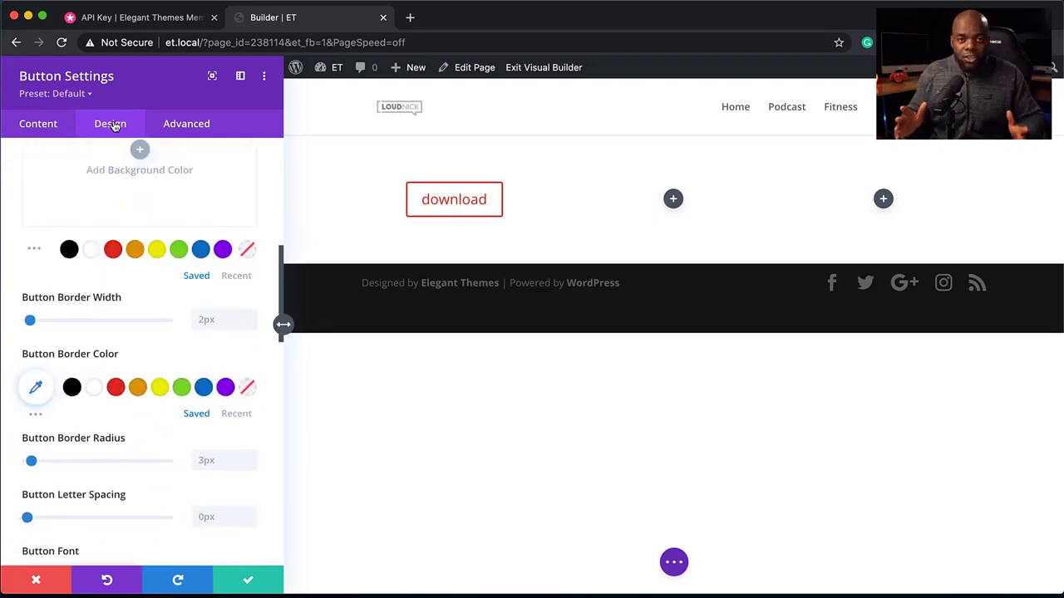
{"action": "left_click", "coordinate": [197, 128]}
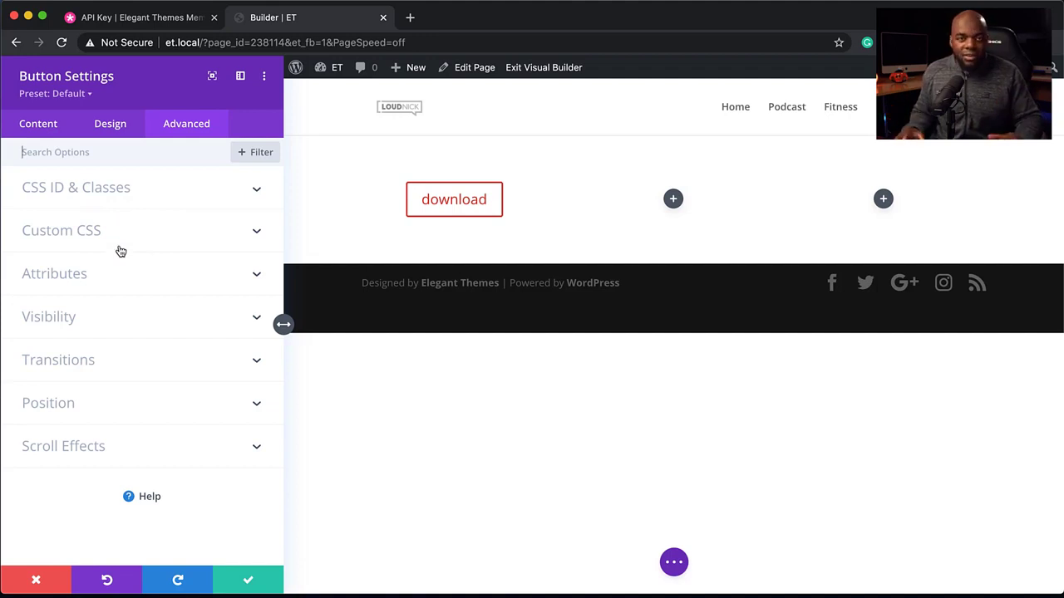
{"action": "left_click", "coordinate": [99, 231]}
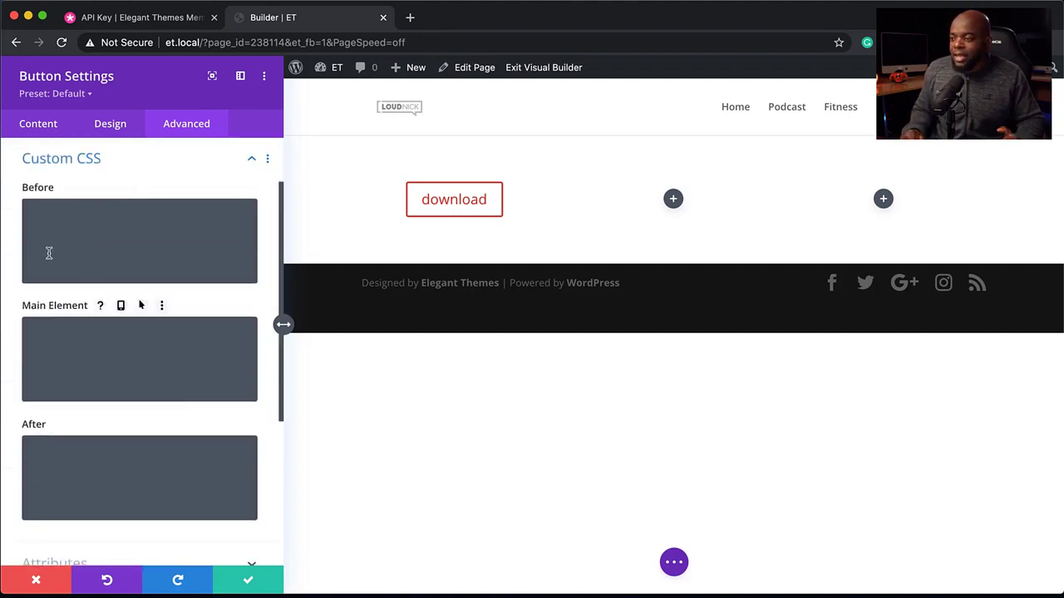
{"action": "left_click", "coordinate": [251, 157]}
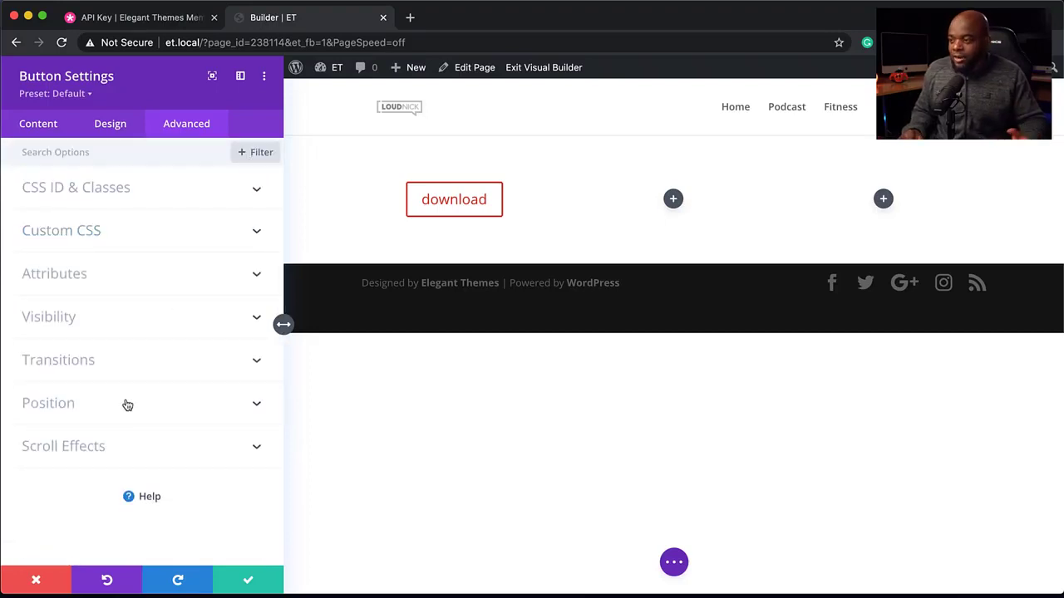
{"action": "left_click", "coordinate": [99, 325]}
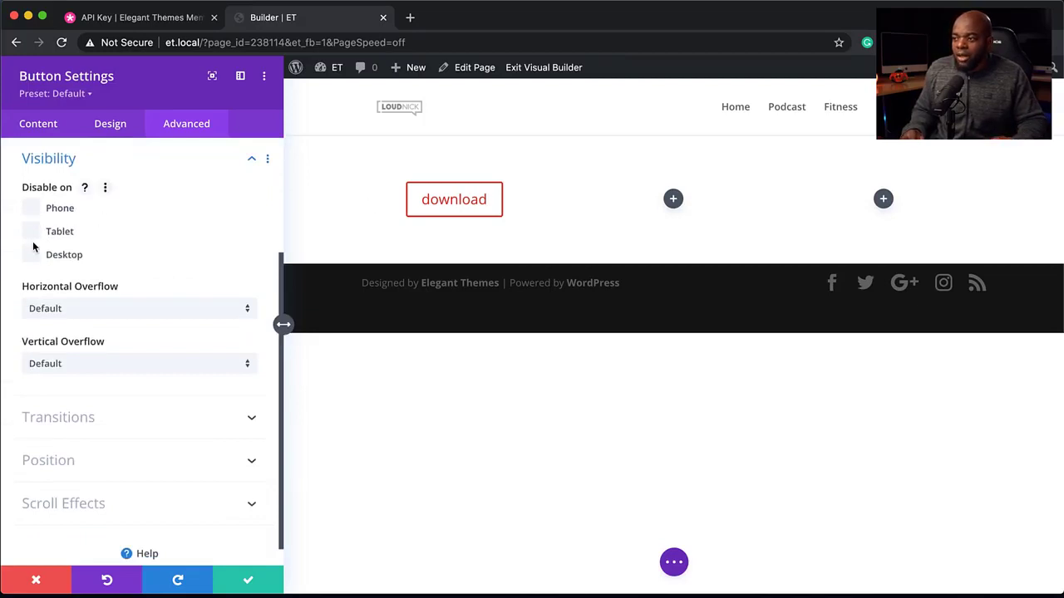
{"action": "left_click", "coordinate": [33, 208]}
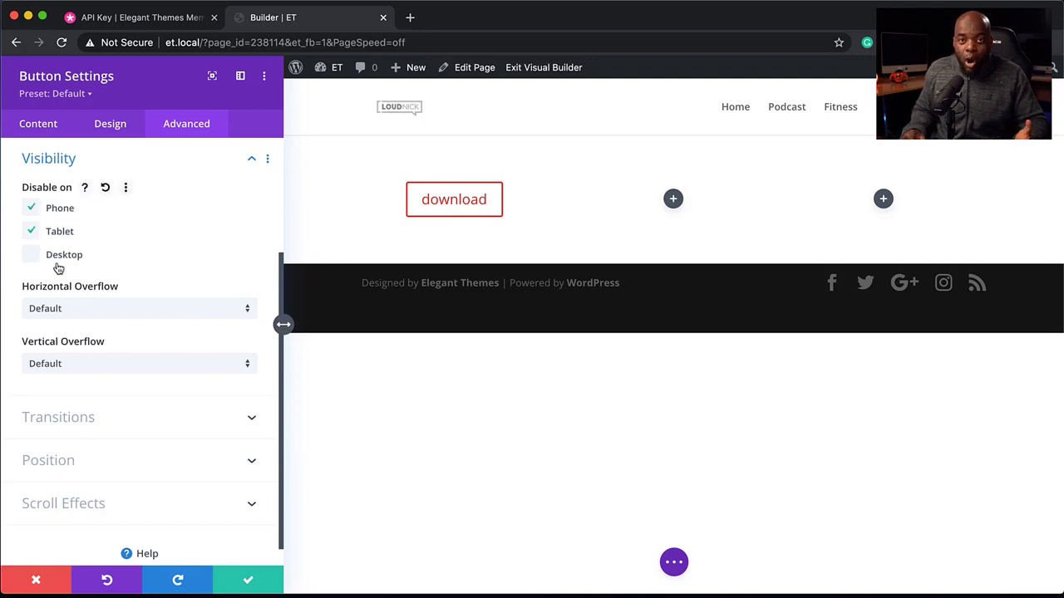
{"action": "left_click", "coordinate": [31, 235]}
{"action": "left_click", "coordinate": [35, 210]}
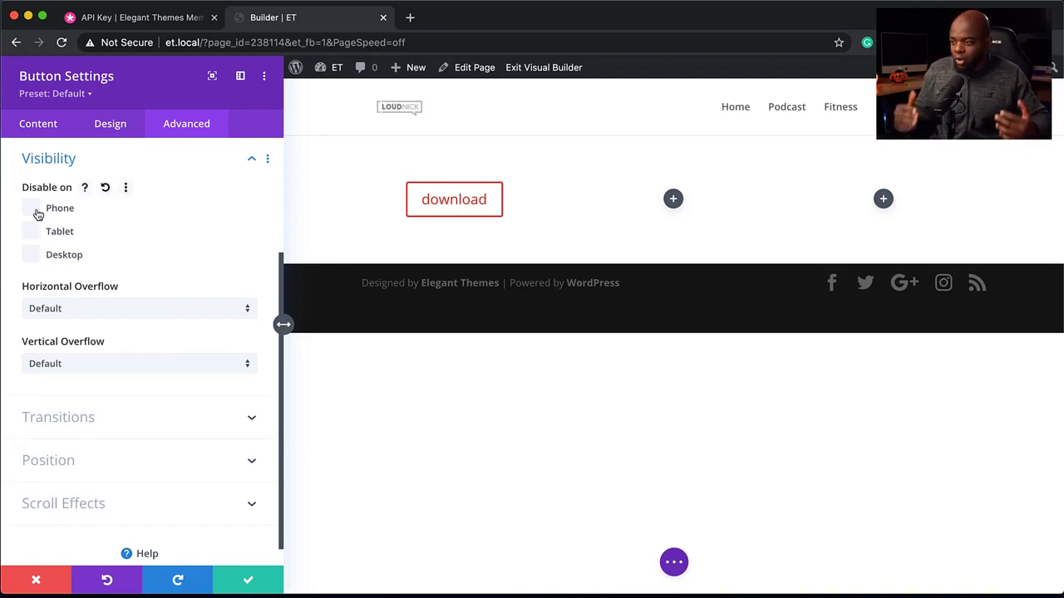
- Inspect the Position and Scroll Effects options, then discard the button's setting changes
{"action": "left_click", "coordinate": [97, 468]}
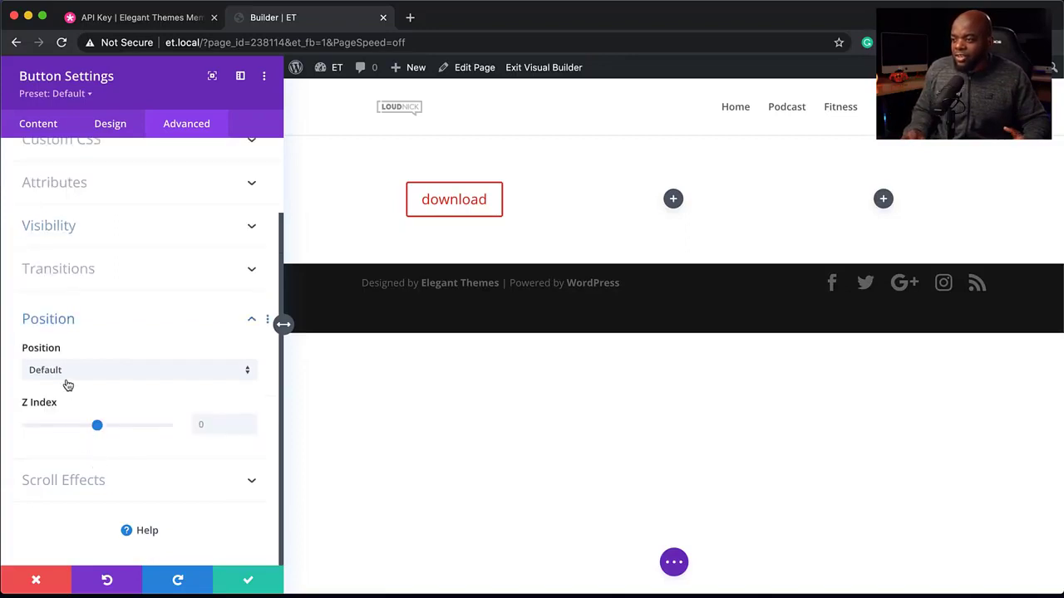
{"action": "left_click", "coordinate": [94, 374]}
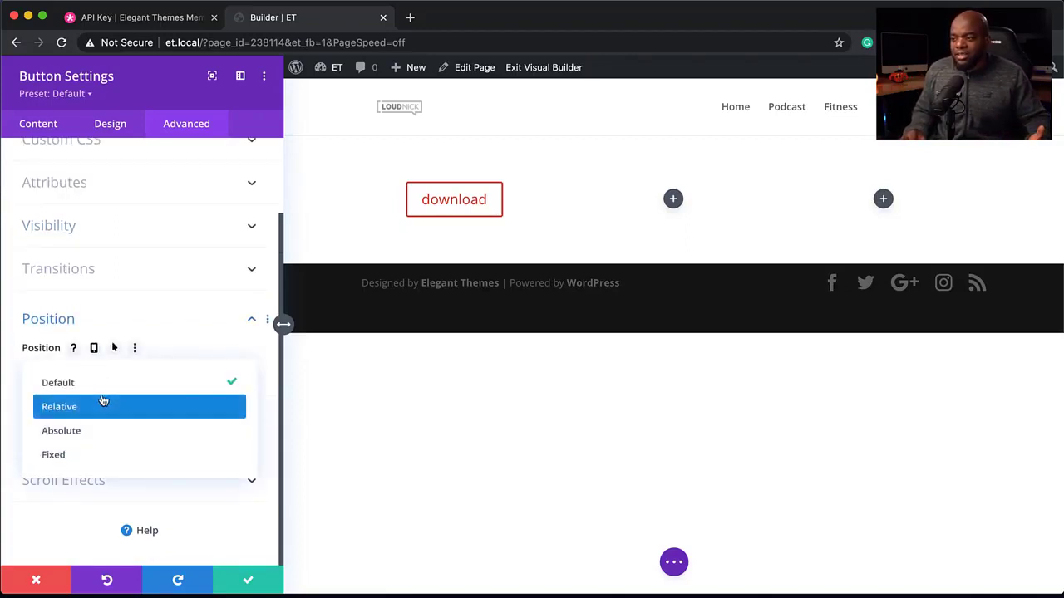
{"action": "left_click", "coordinate": [251, 323]}
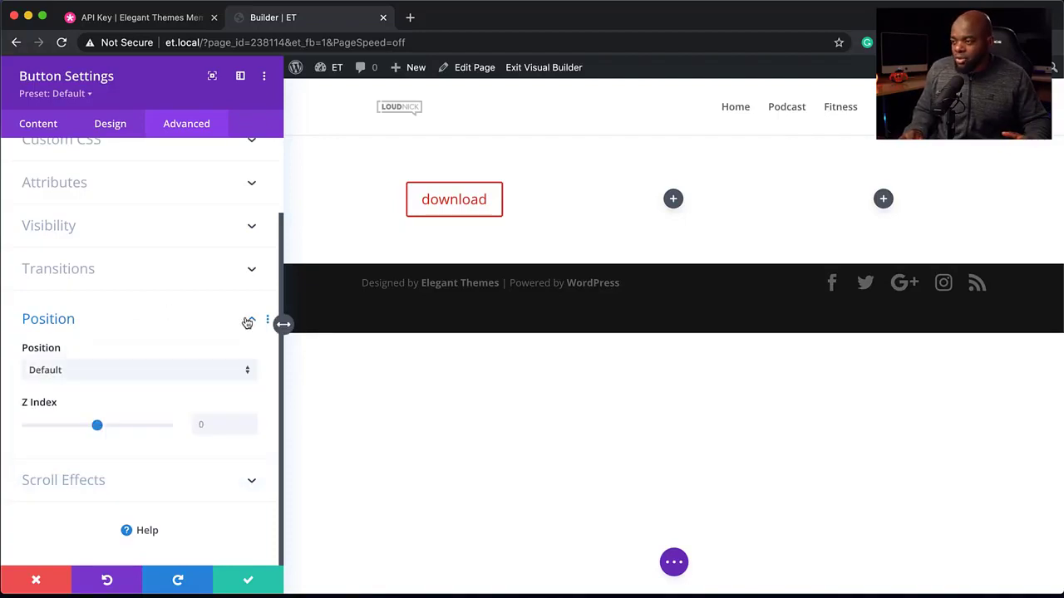
{"action": "left_click", "coordinate": [81, 482]}
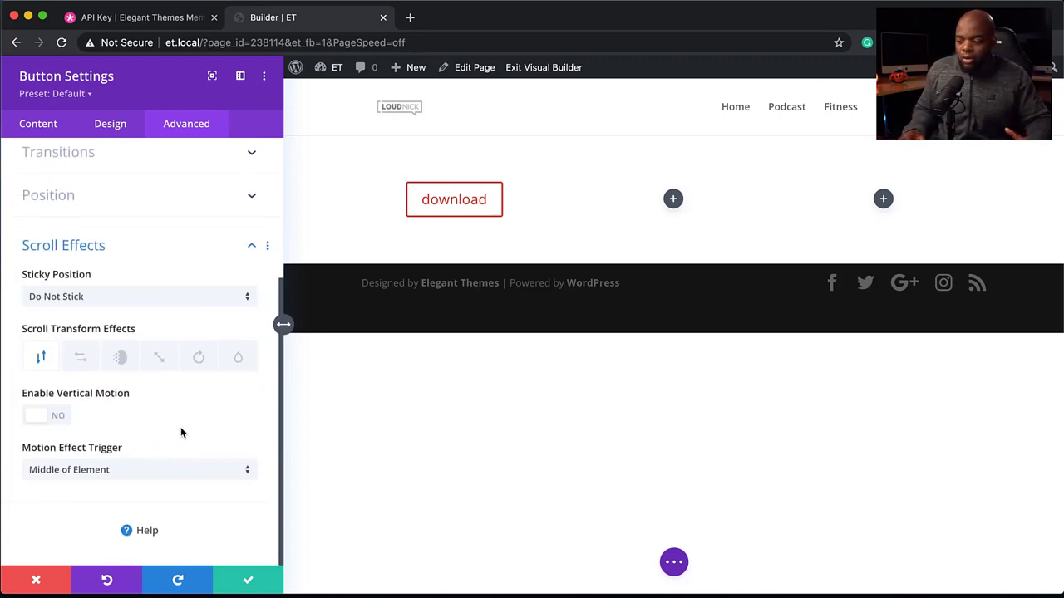
{"action": "left_click", "coordinate": [36, 582]}
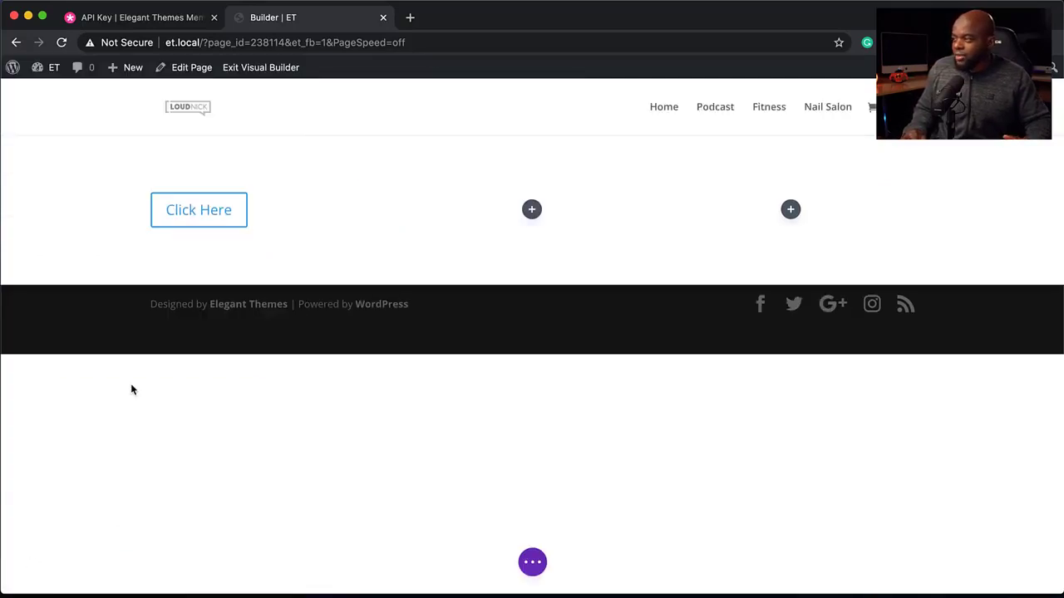
- Add a Blurb module to the row's second column
{"action": "left_click", "coordinate": [532, 210]}
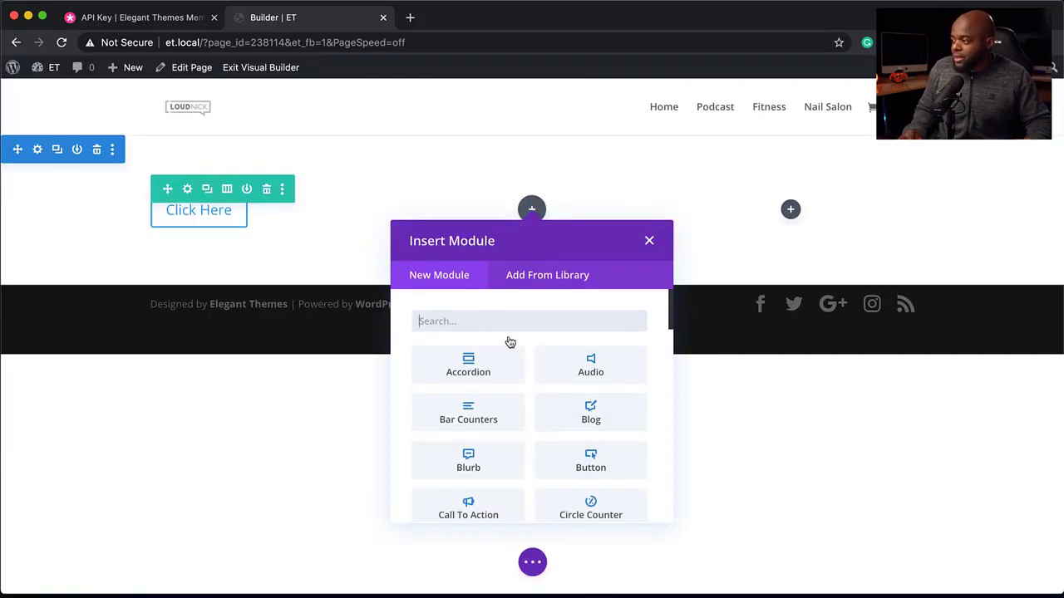
{"action": "scroll", "coordinate": [512, 517], "scroll_direction": "down", "scroll_amount": 2}
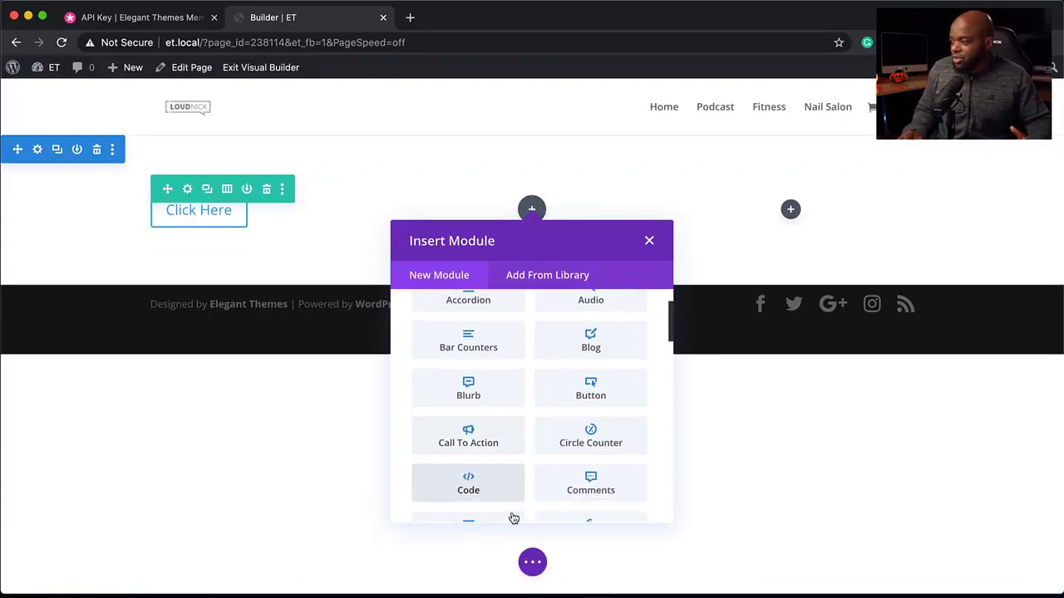
{"action": "left_click", "coordinate": [487, 387]}
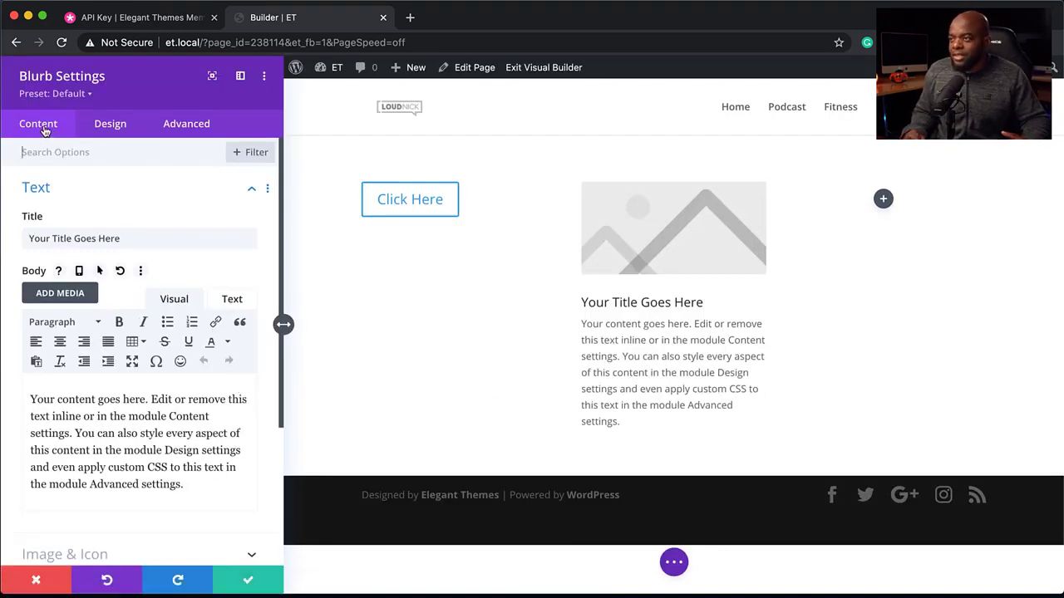
- Try setting the blurb's title font weight to Bold, then discard the blurb settings
{"action": "left_click", "coordinate": [120, 127]}
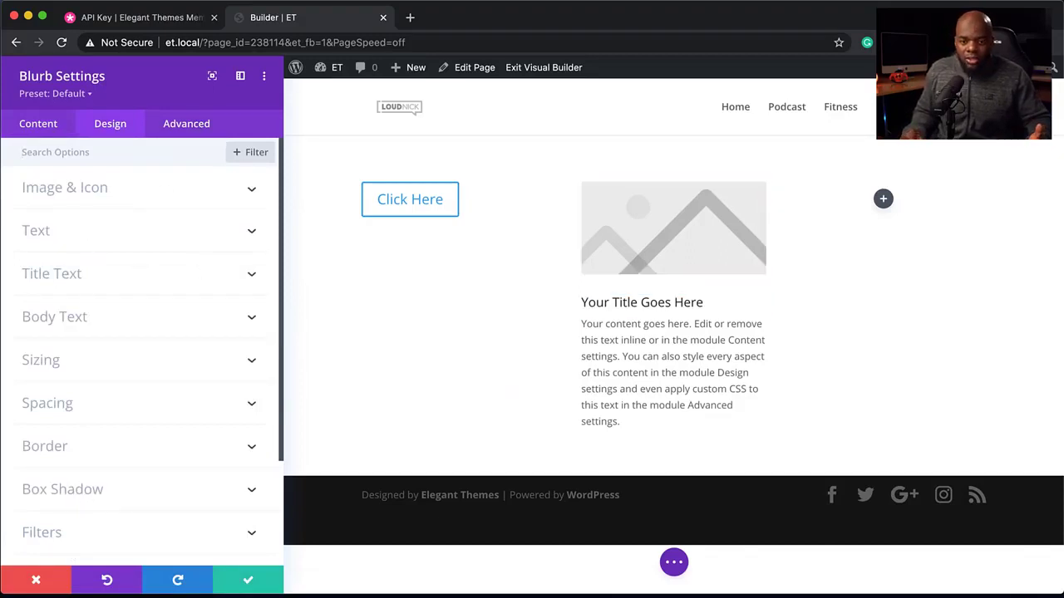
{"action": "left_click", "coordinate": [582, 301]}
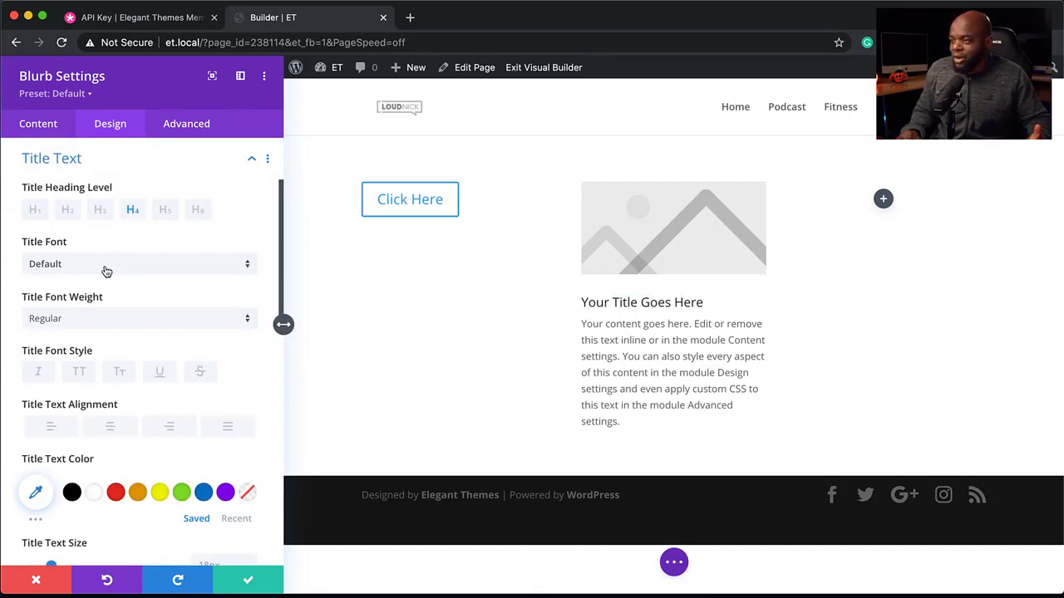
{"action": "left_click", "coordinate": [74, 321]}
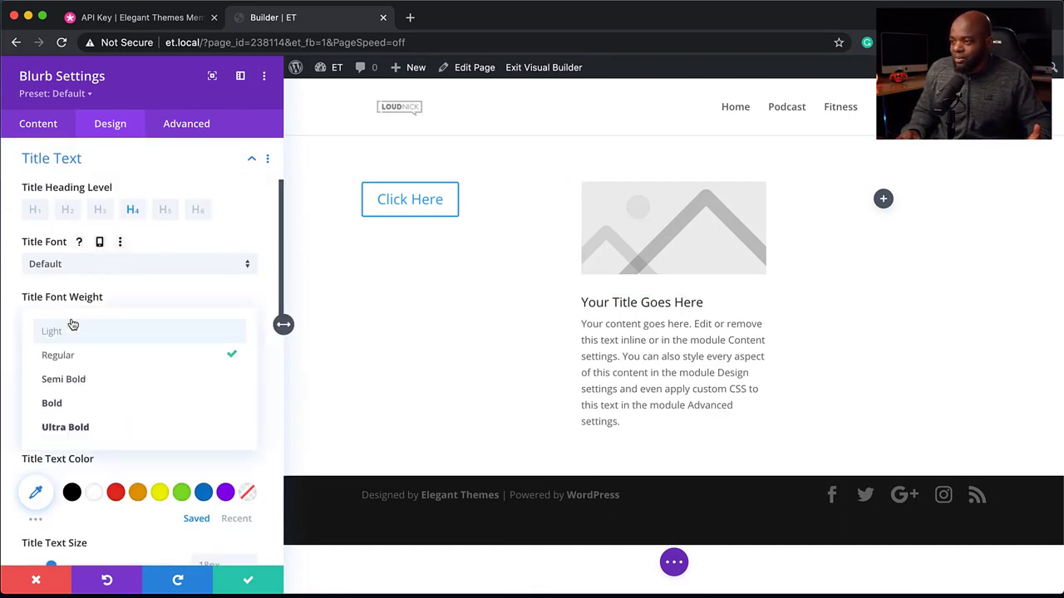
{"action": "left_click", "coordinate": [88, 411]}
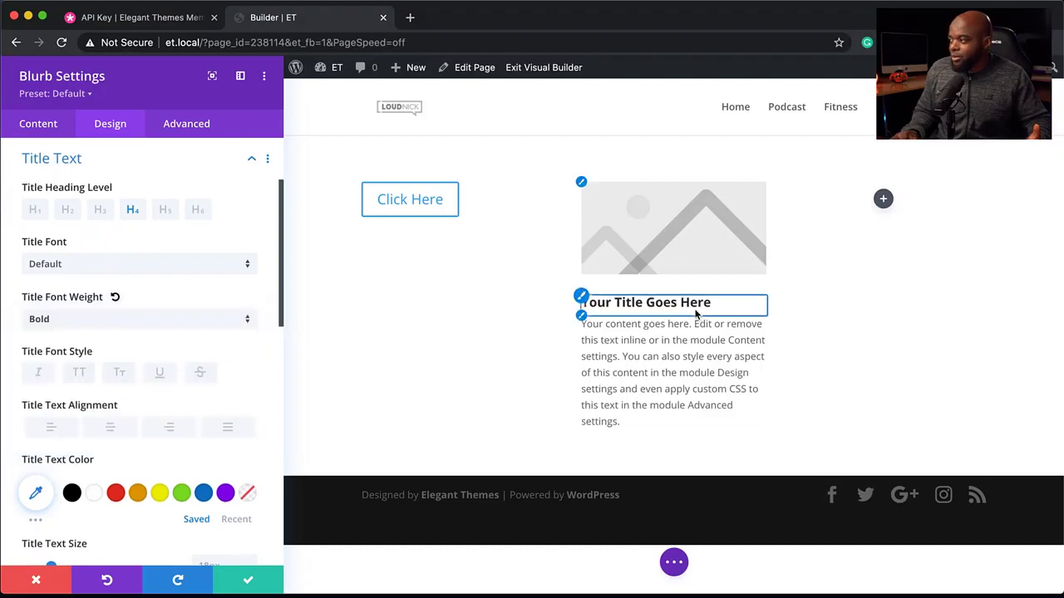
{"action": "left_click", "coordinate": [37, 582]}
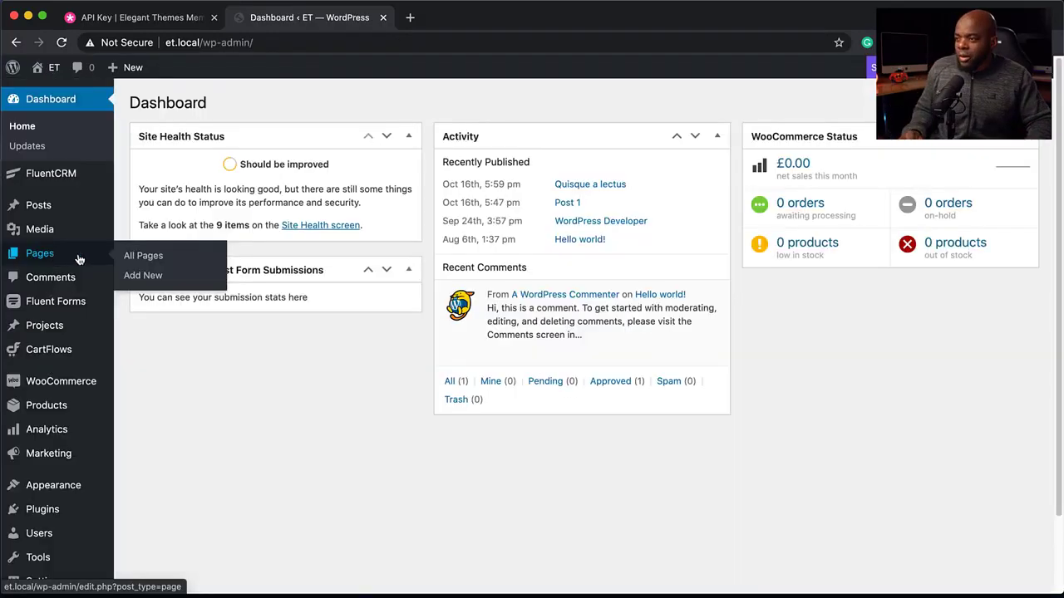
- Create a new page titled pre
{"action": "left_click", "coordinate": [150, 280]}
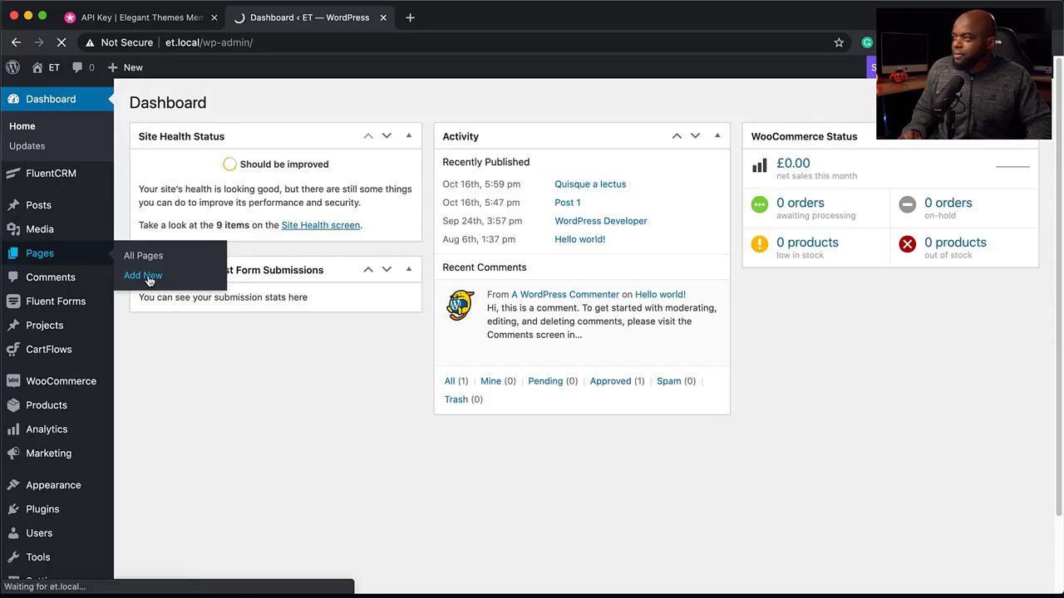
{"action": "type", "text": "pre"}
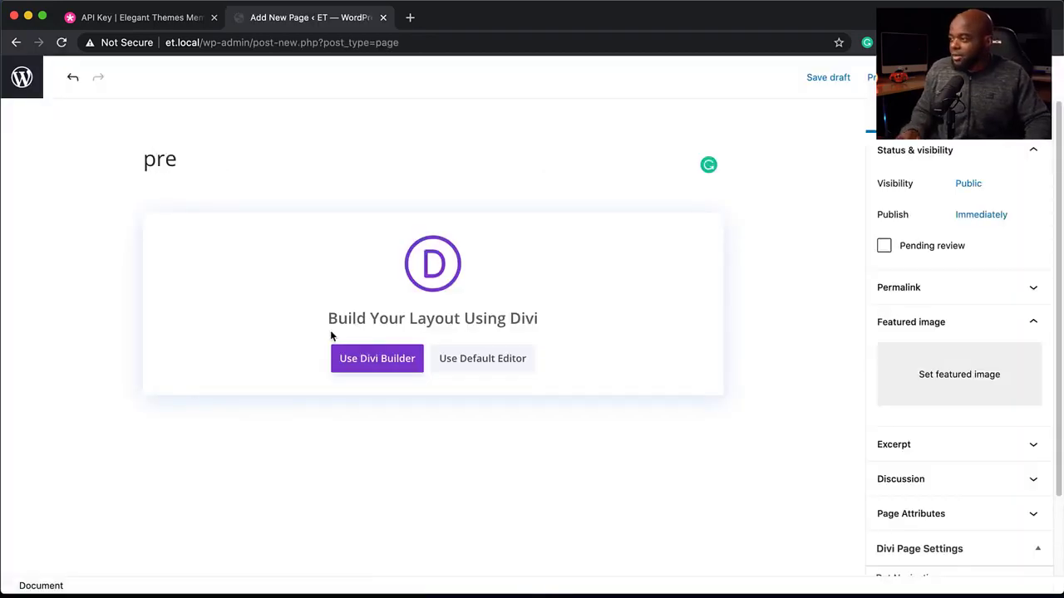
- Open the page in the Divi Builder and open the Agency pack from the premade layouts
{"action": "left_click", "coordinate": [355, 357]}
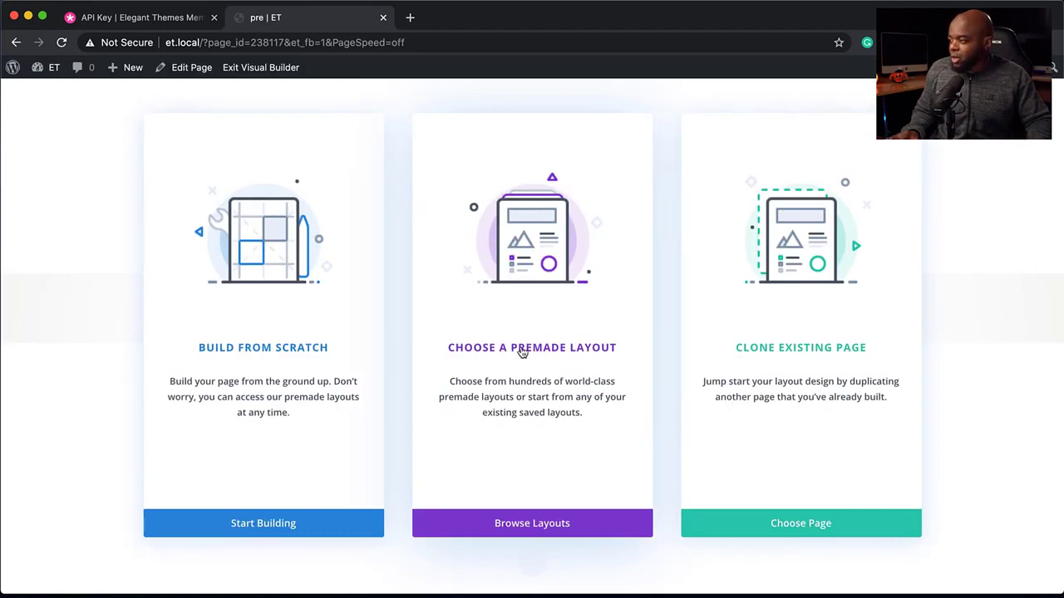
{"action": "left_click", "coordinate": [522, 351]}
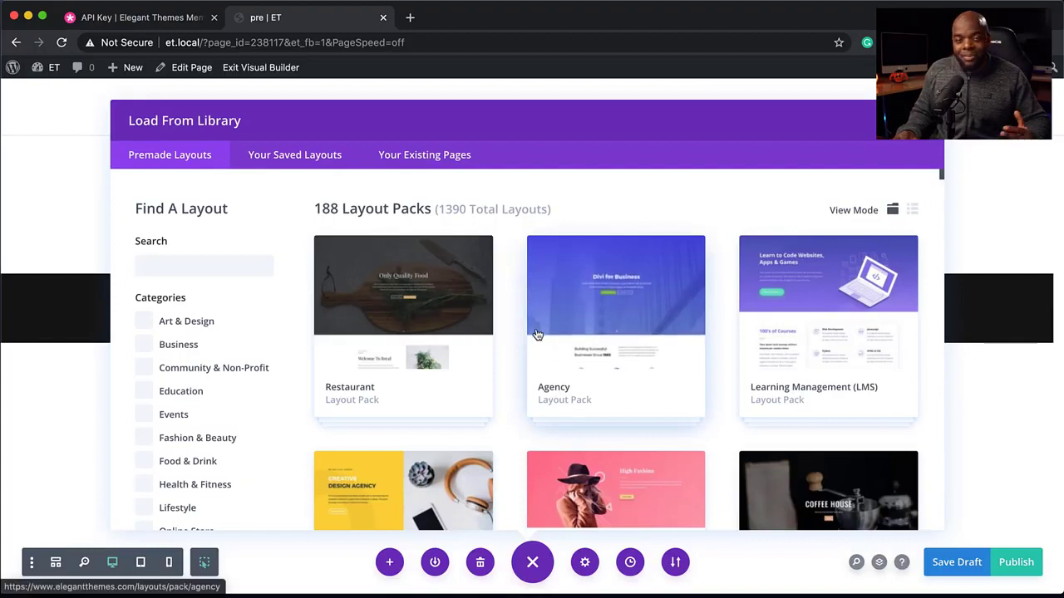
{"action": "scroll", "coordinate": [580, 398], "scroll_direction": "down", "scroll_amount": 1}
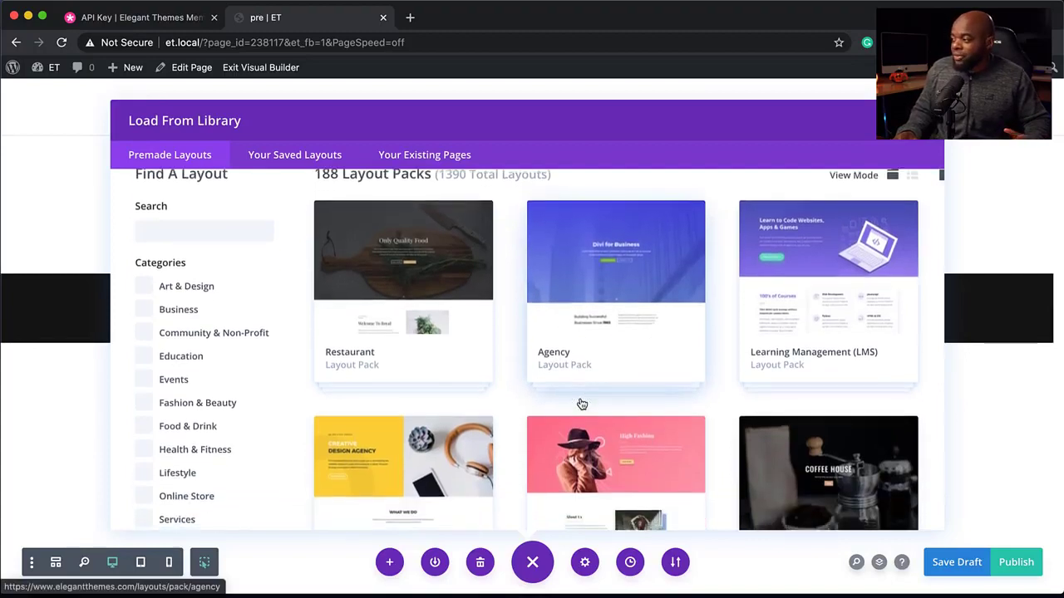
{"action": "left_click", "coordinate": [619, 336]}
- Apply the Agency Landing Page layout to the page
{"action": "scroll", "coordinate": [582, 382], "scroll_direction": "down", "scroll_amount": 2}
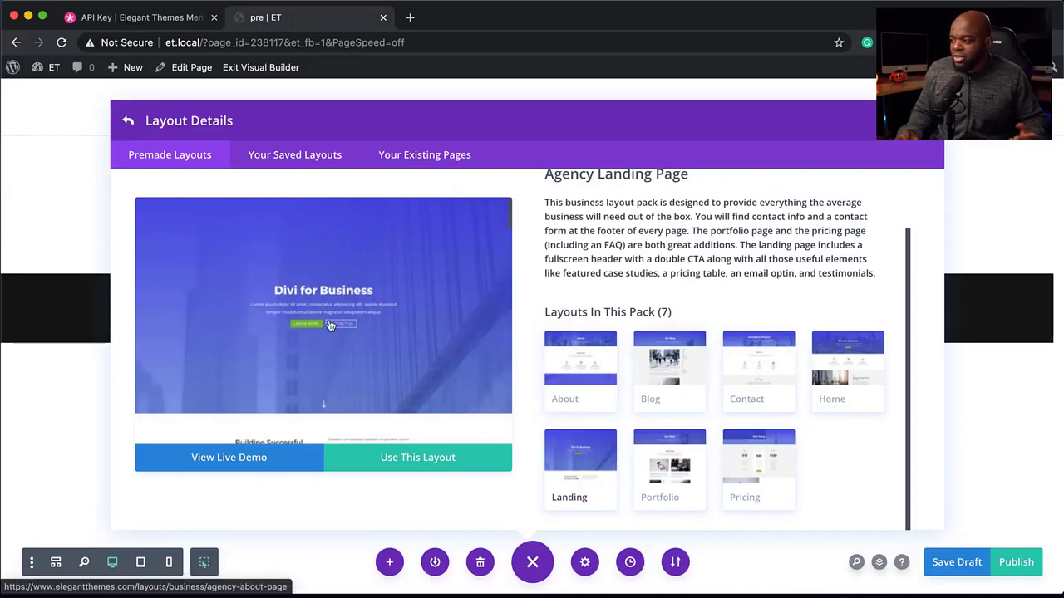
{"action": "scroll", "coordinate": [368, 346], "scroll_direction": "down", "scroll_amount": 3}
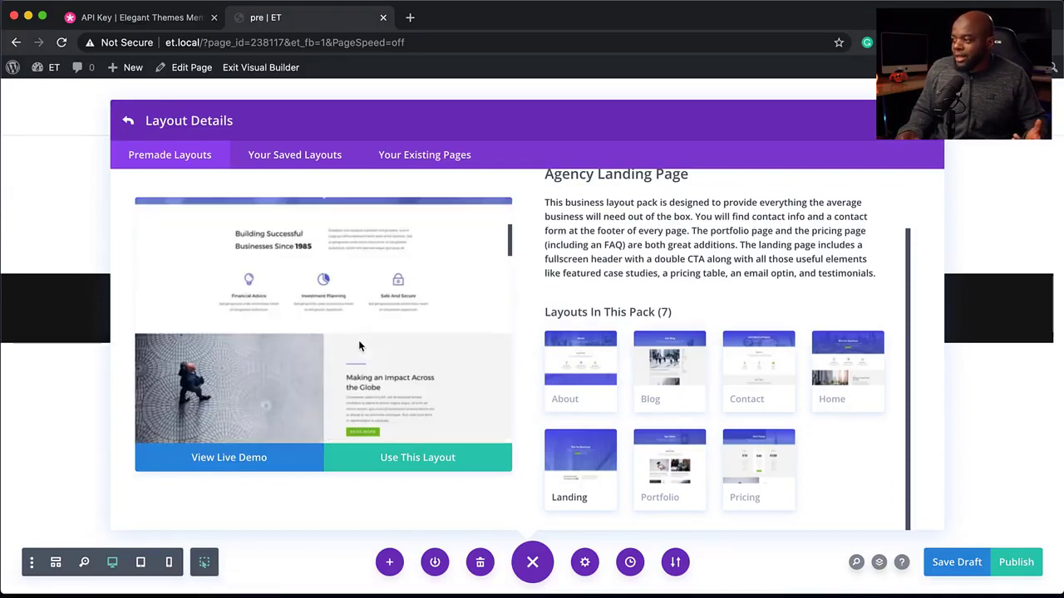
{"action": "left_click", "coordinate": [422, 466]}
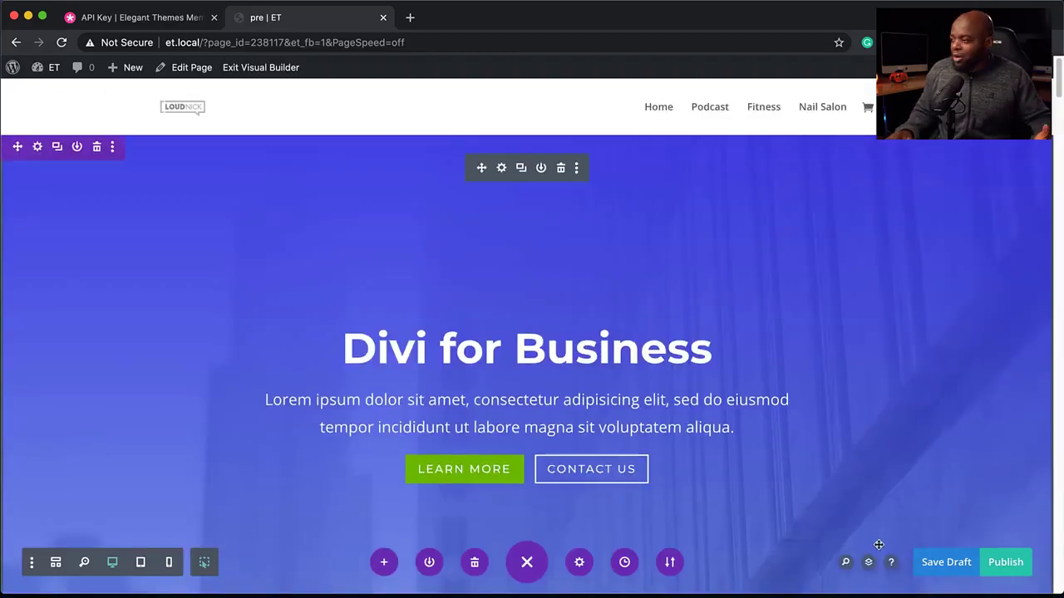
{"action": "scroll", "coordinate": [865, 540], "scroll_direction": "down", "scroll_amount": 10}
{"action": "scroll", "coordinate": [879, 544], "scroll_direction": "down", "scroll_amount": 12}
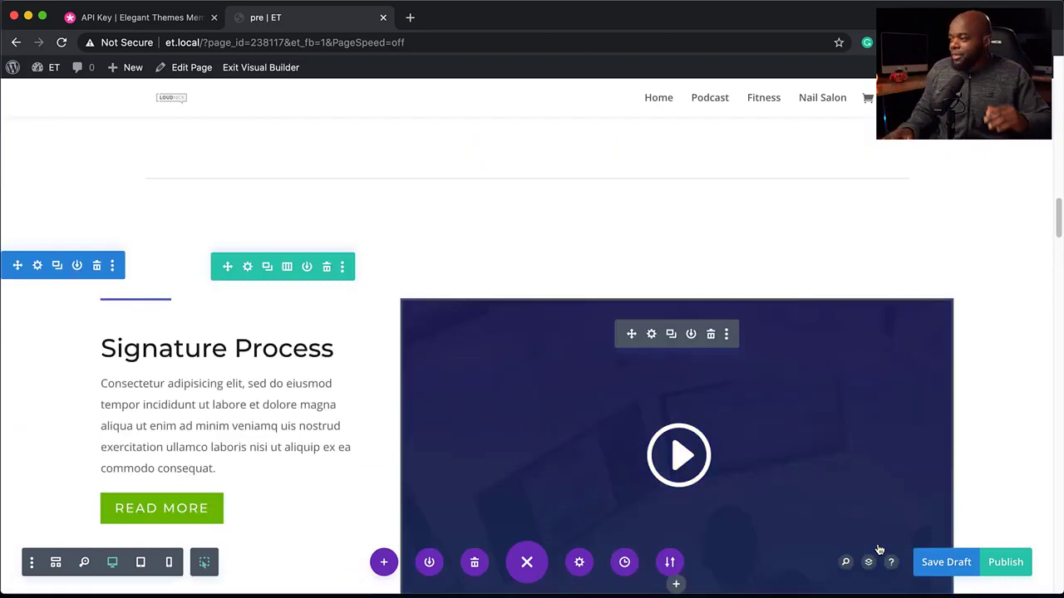
{"action": "scroll", "coordinate": [771, 546], "scroll_direction": "up", "scroll_amount": 5}
{"action": "scroll", "coordinate": [771, 546], "scroll_direction": "up", "scroll_amount": 10}
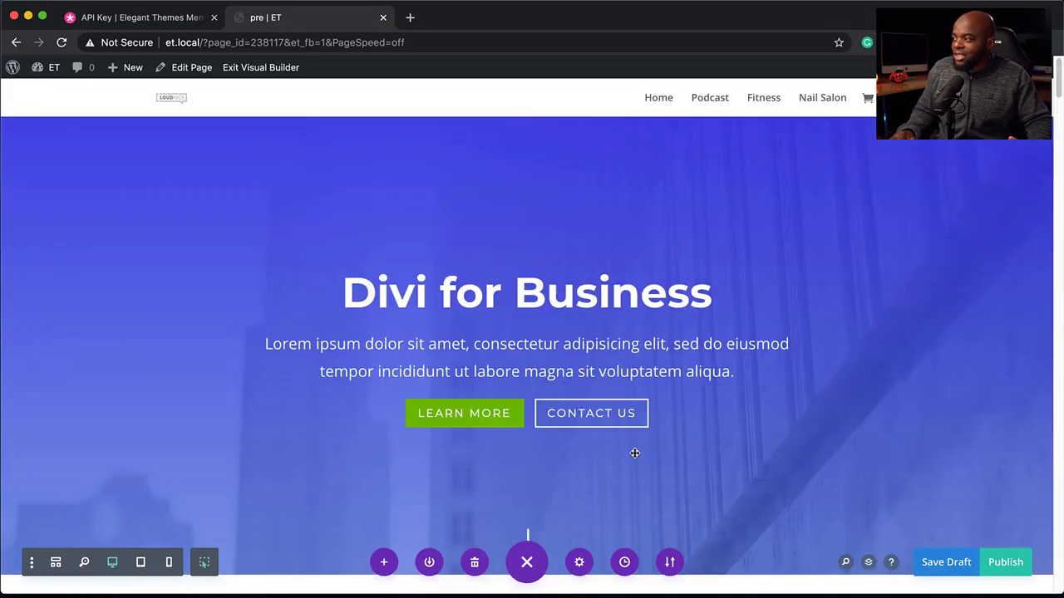
{"action": "scroll", "coordinate": [394, 181], "scroll_direction": "up", "scroll_amount": 2}
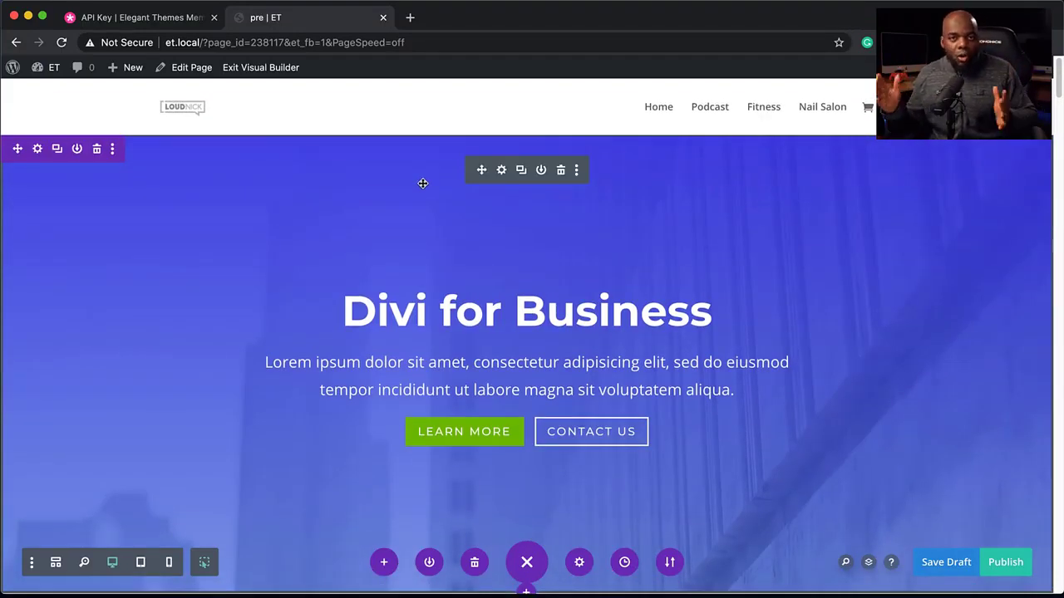
- Examine the fullwidth header's content fields and its Text and Title Text design settings, then discard the settings
{"action": "left_click", "coordinate": [501, 170]}
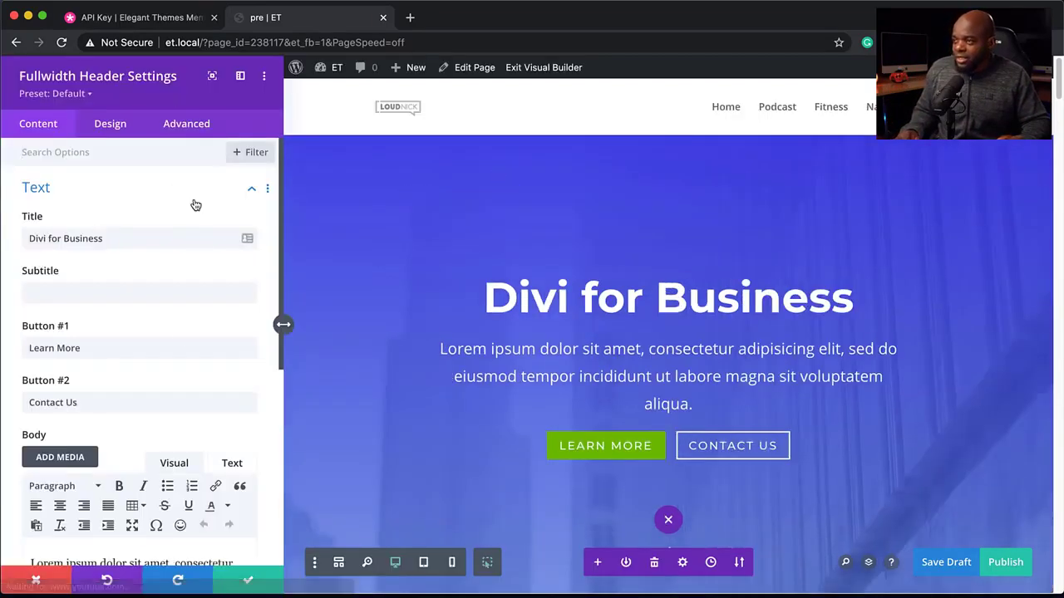
{"action": "left_click_drag", "start_coordinate": [112, 239], "coordinate": [19, 237]}
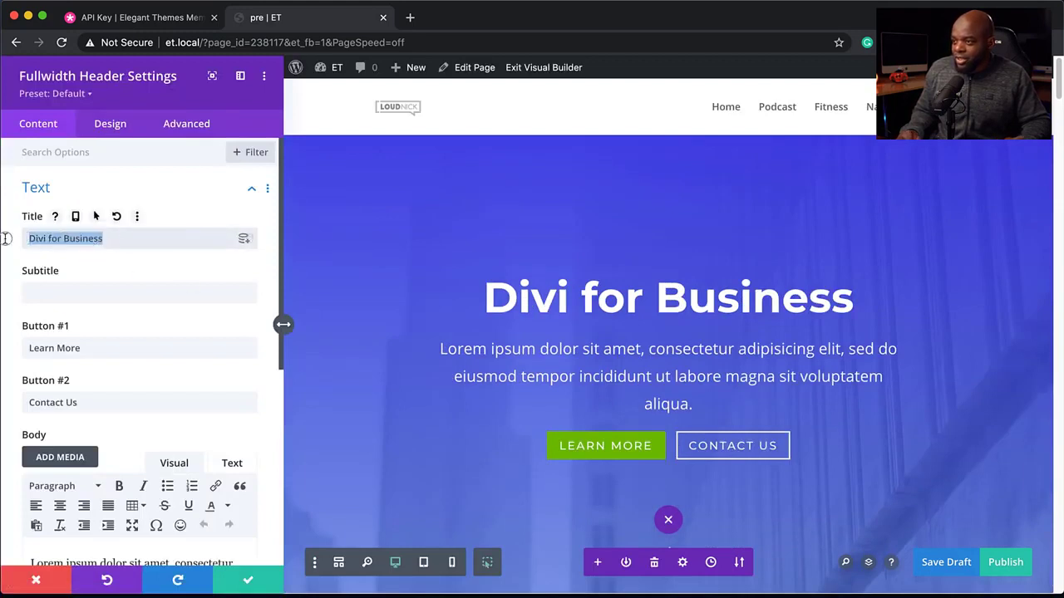
{"action": "scroll", "coordinate": [126, 387], "scroll_direction": "down", "scroll_amount": 1}
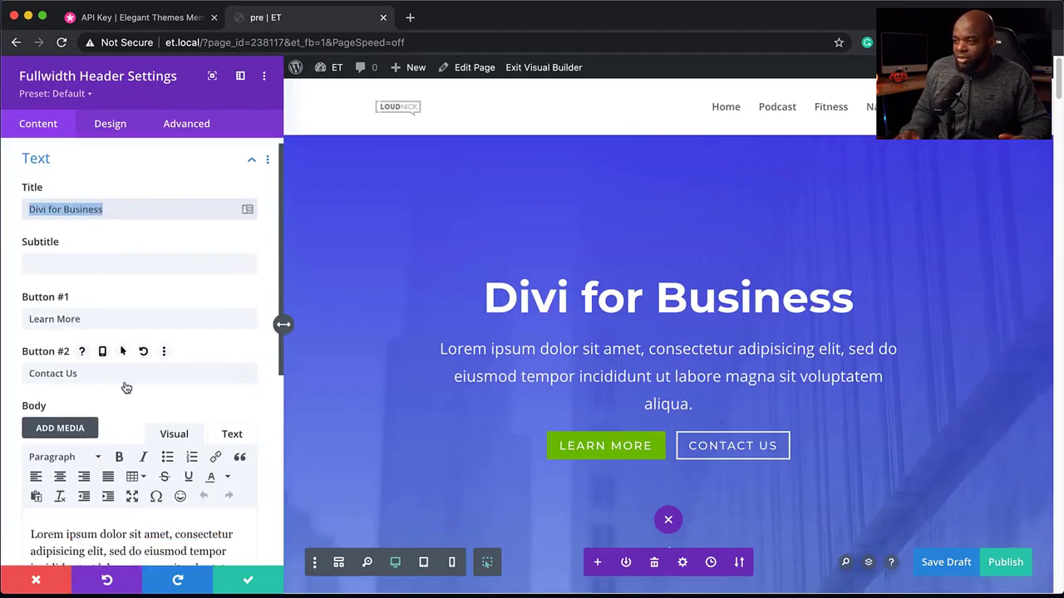
{"action": "scroll", "coordinate": [130, 427], "scroll_direction": "down", "scroll_amount": 4}
{"action": "left_click_drag", "start_coordinate": [83, 432], "coordinate": [17, 380]}
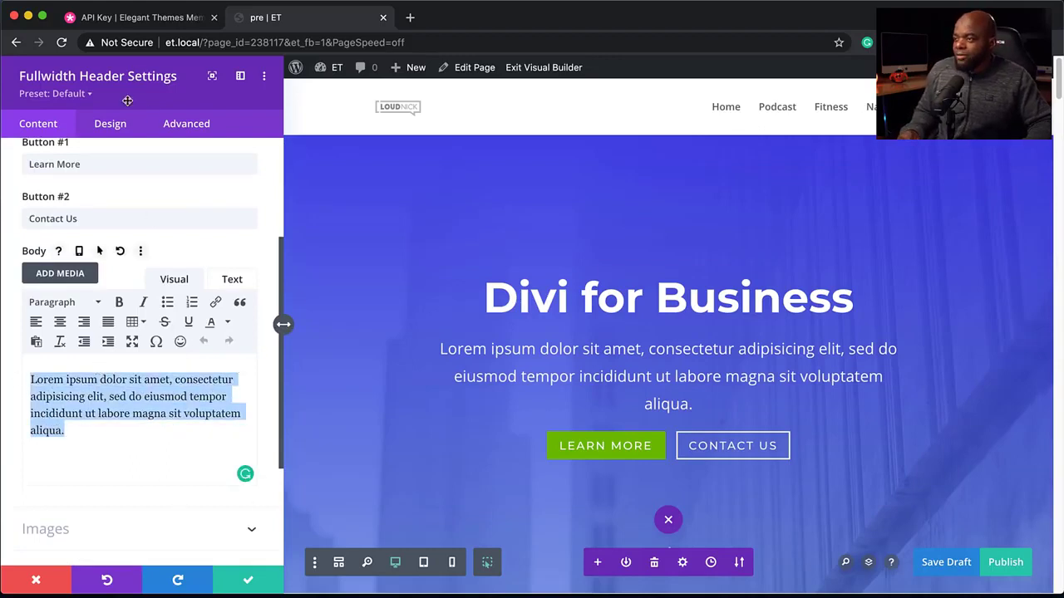
{"action": "left_click", "coordinate": [110, 124]}
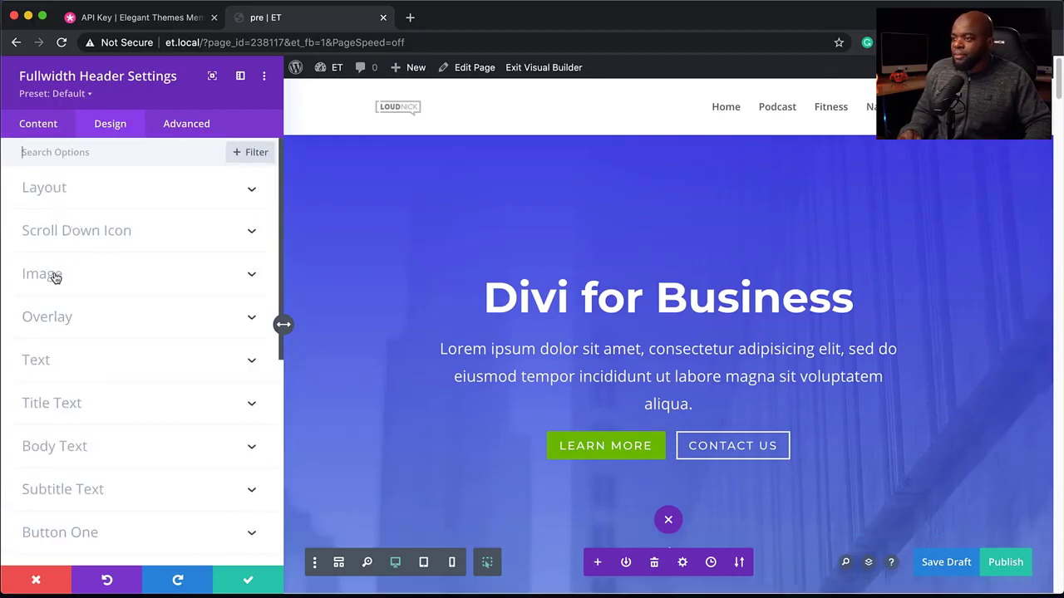
{"action": "left_click", "coordinate": [46, 364]}
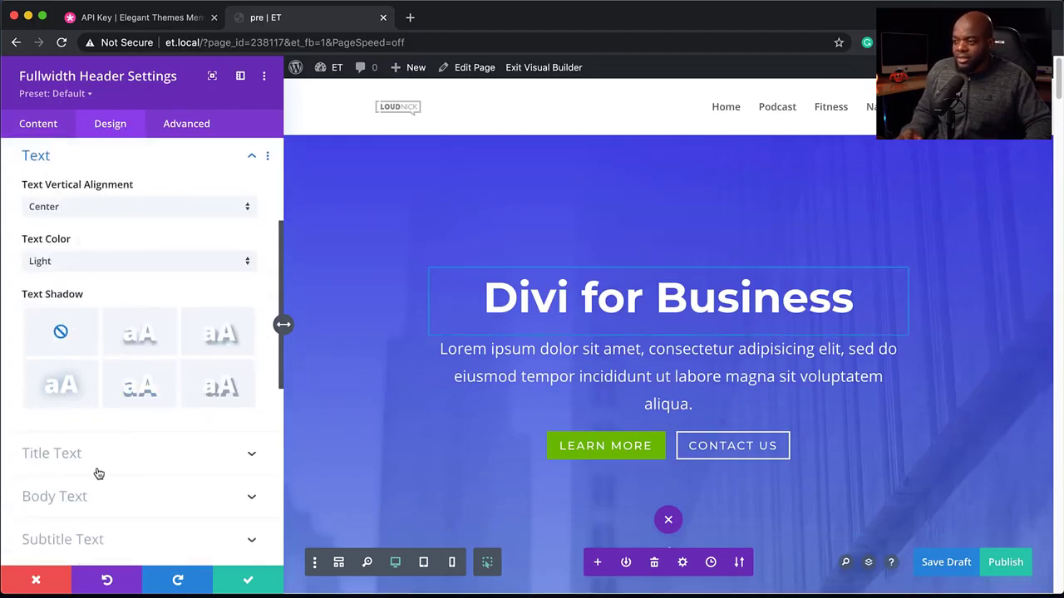
{"action": "scroll", "coordinate": [95, 469], "scroll_direction": "down", "scroll_amount": 2}
{"action": "left_click", "coordinate": [75, 413]}
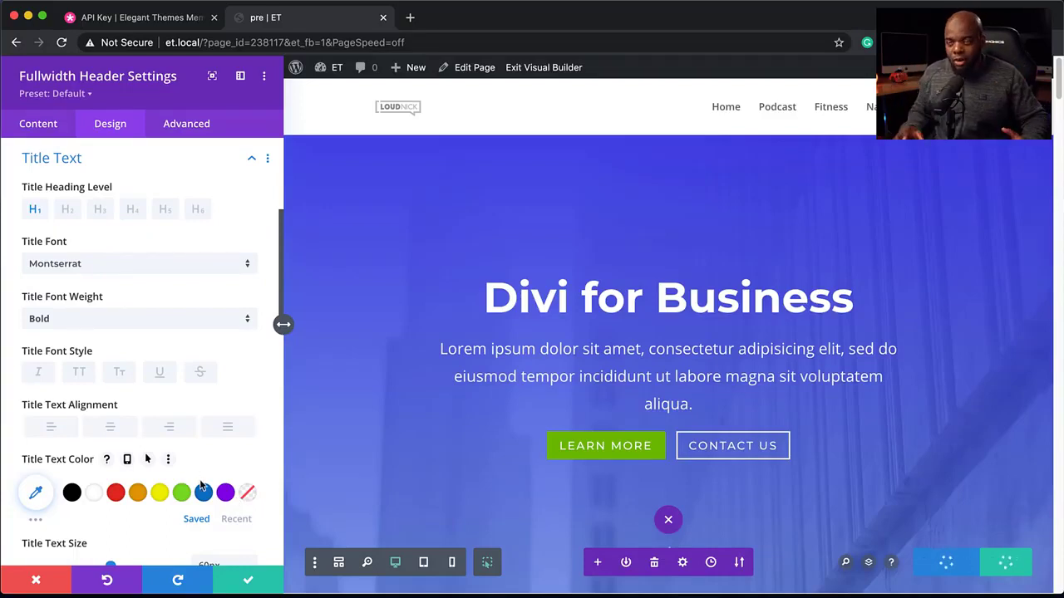
{"action": "left_click", "coordinate": [49, 588]}
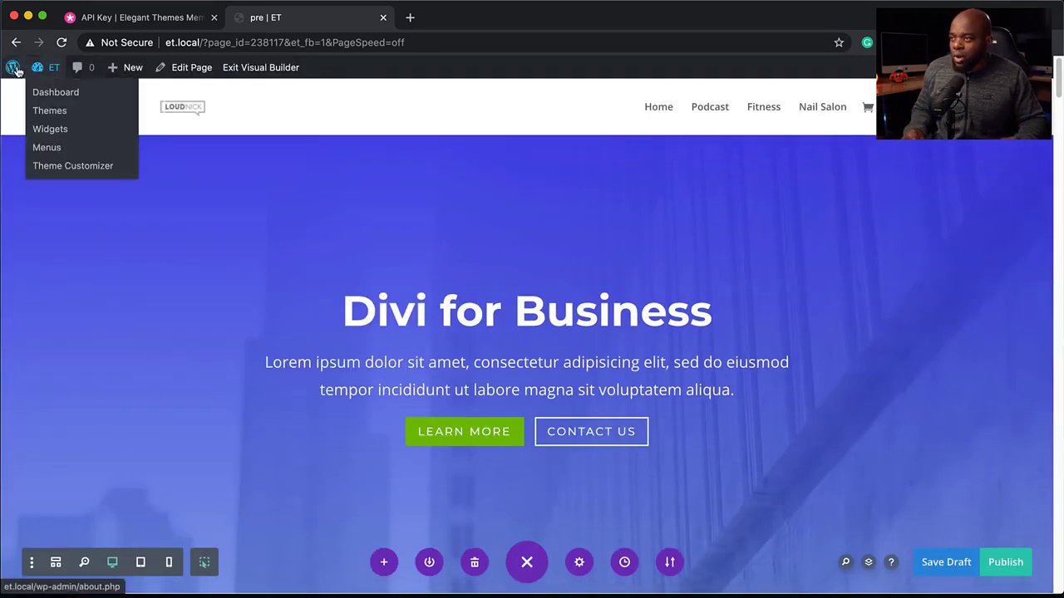
- Leave the Visual Builder for the dashboard, discarding the page's unsaved changes
{"action": "mouse_move", "coordinate": [36, 70]}
{"action": "left_click", "coordinate": [52, 88]}
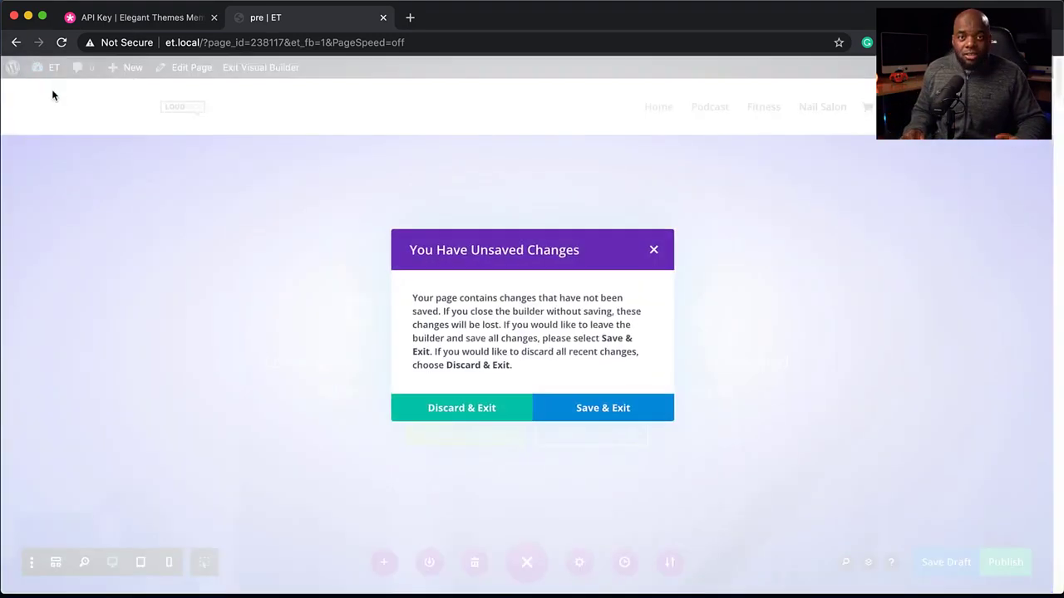
{"action": "left_click", "coordinate": [484, 413]}
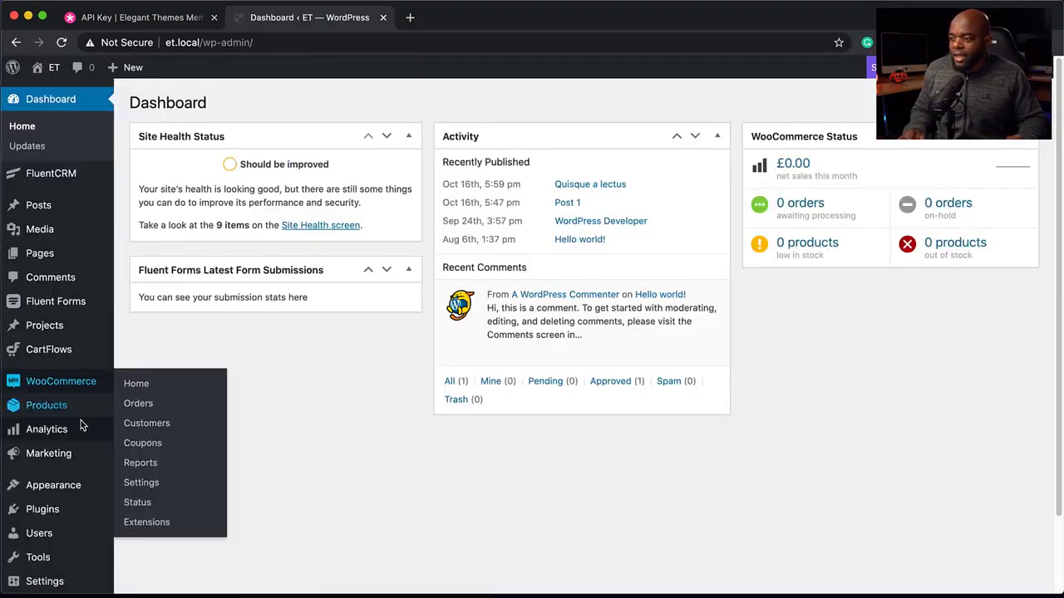
- Open the Divi Theme Builder and start building a global header from scratch
{"action": "scroll", "coordinate": [80, 425], "scroll_direction": "down", "scroll_amount": 2}
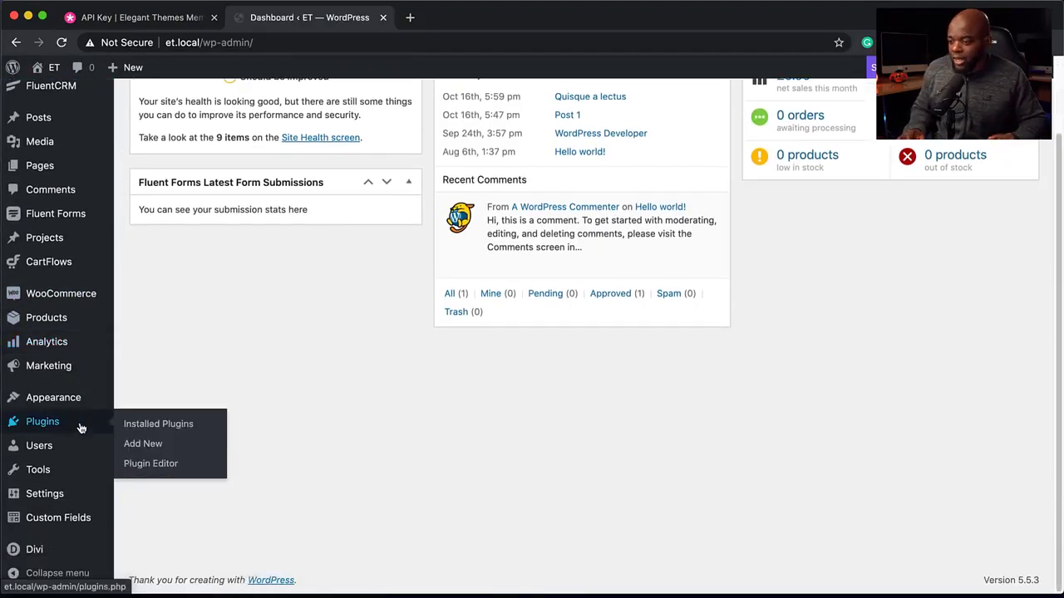
{"action": "mouse_move", "coordinate": [19, 550]}
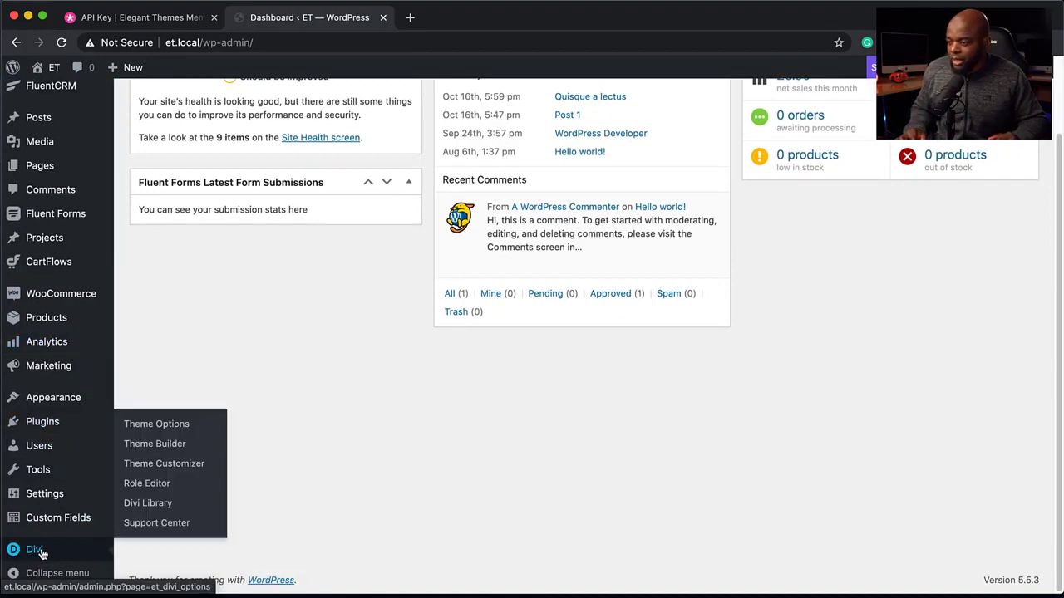
{"action": "left_click", "coordinate": [168, 443]}
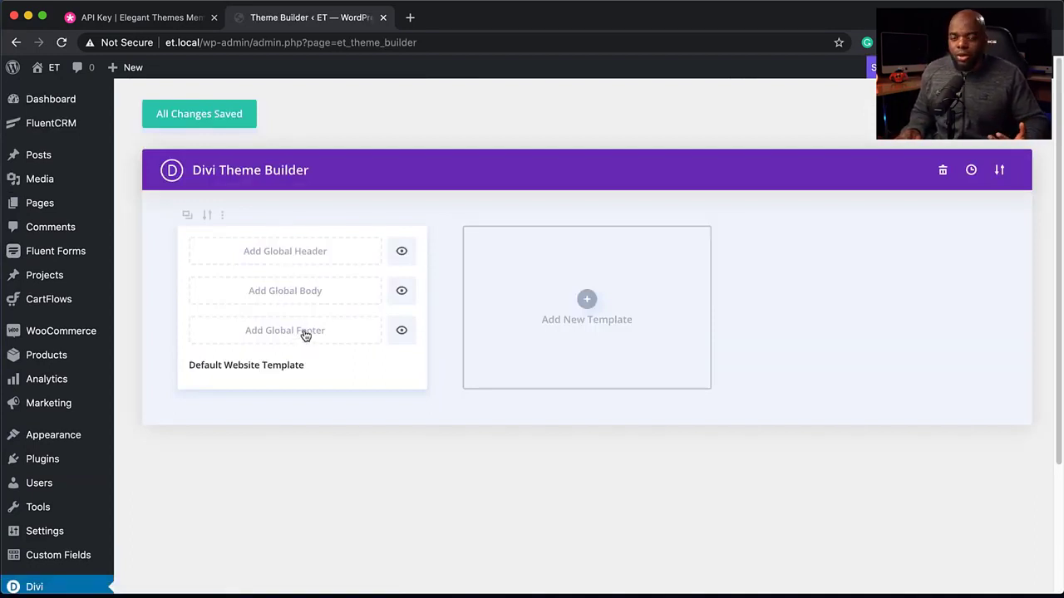
{"action": "left_click", "coordinate": [273, 249]}
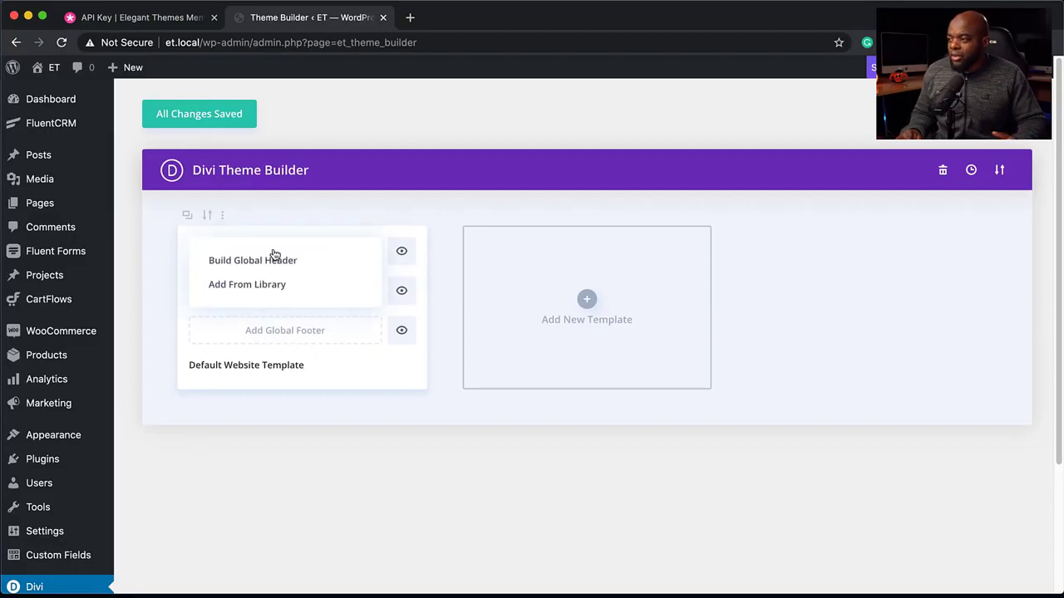
{"action": "left_click", "coordinate": [275, 269]}
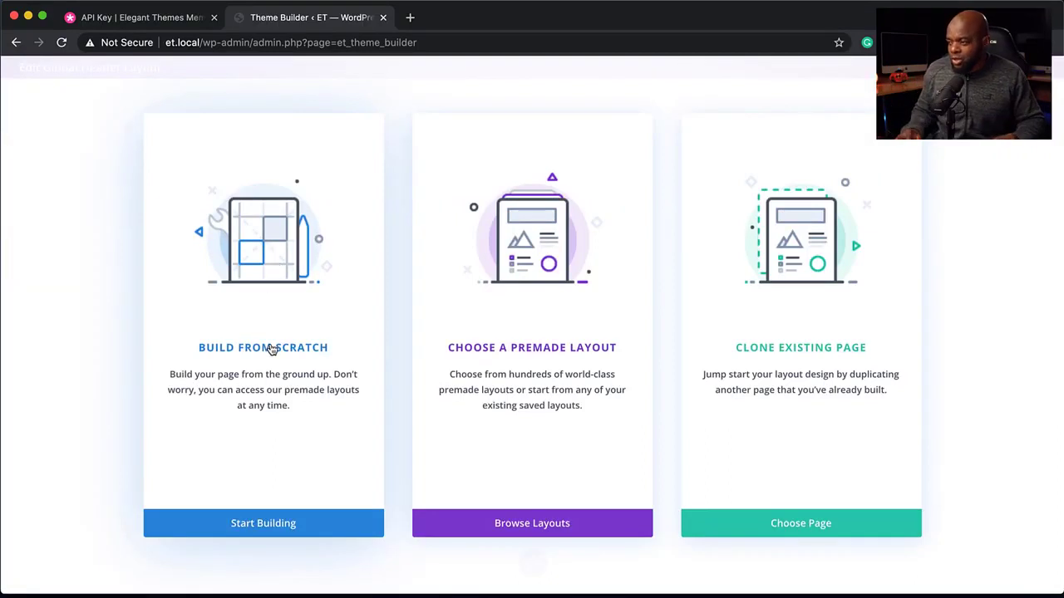
{"action": "left_click", "coordinate": [271, 350]}
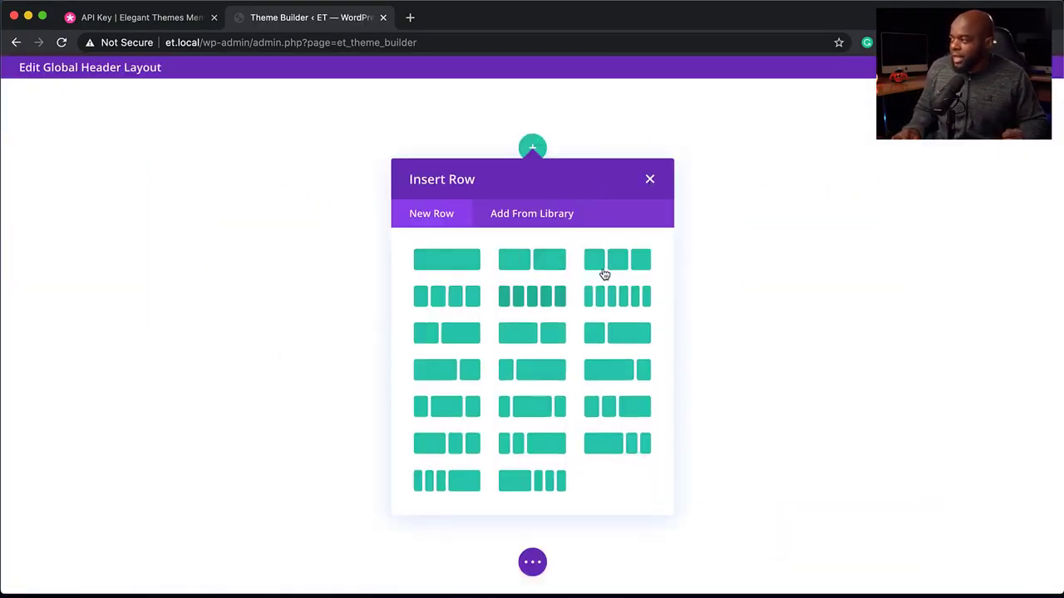
- Add a two-column row to the header and insert a Menu module into its second column
{"action": "left_click", "coordinate": [478, 333]}
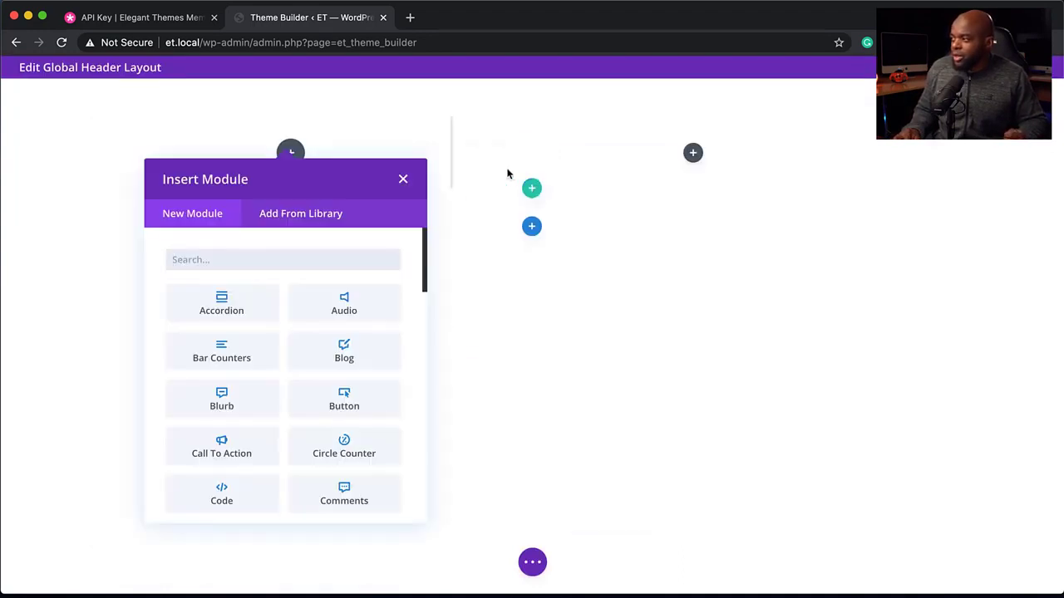
{"action": "left_click", "coordinate": [692, 153]}
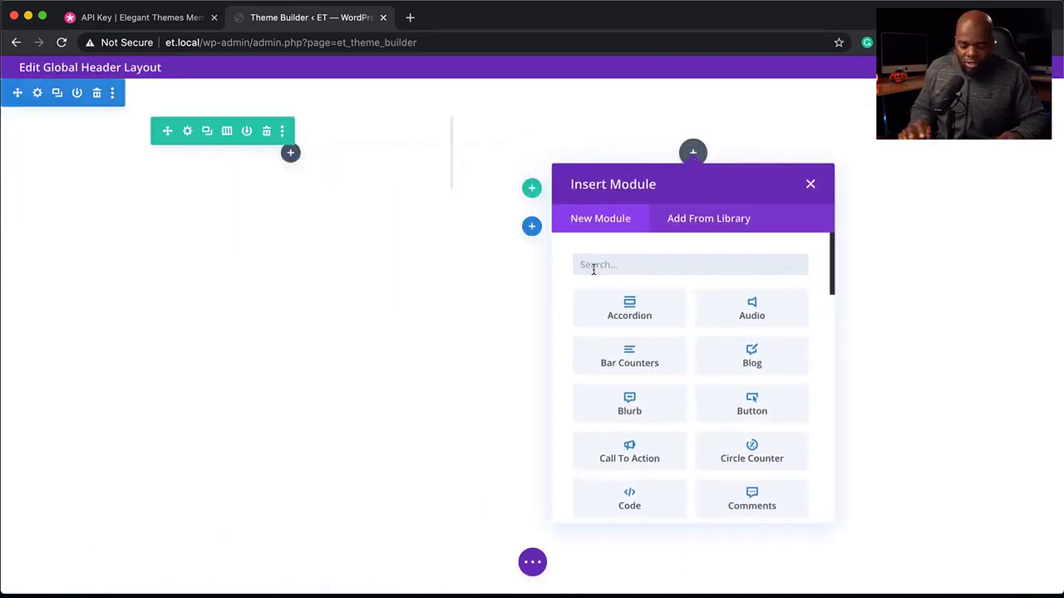
{"action": "type", "text": "menu"}
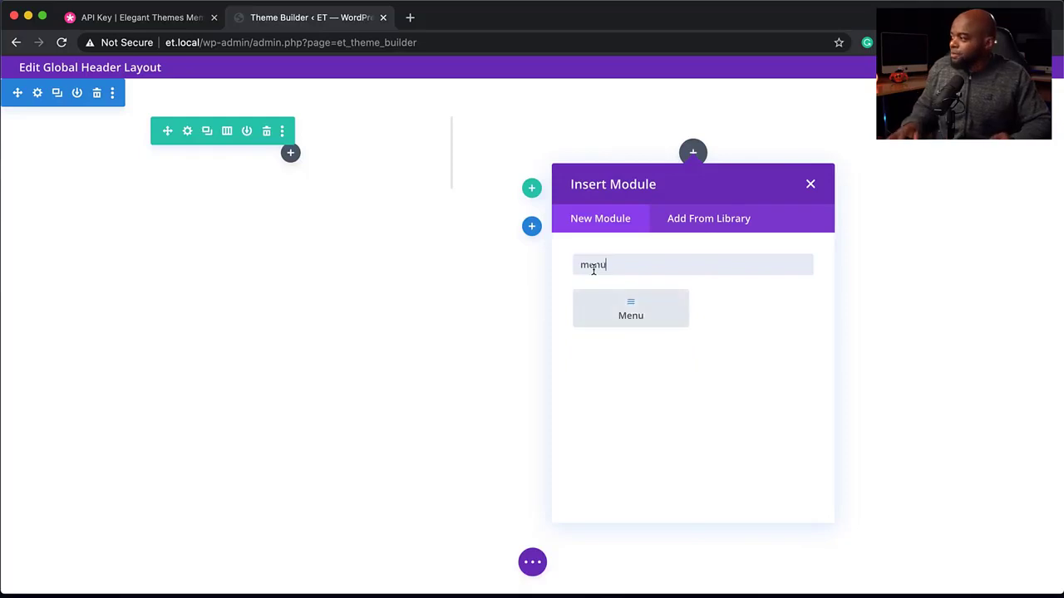
{"action": "left_click", "coordinate": [631, 308]}
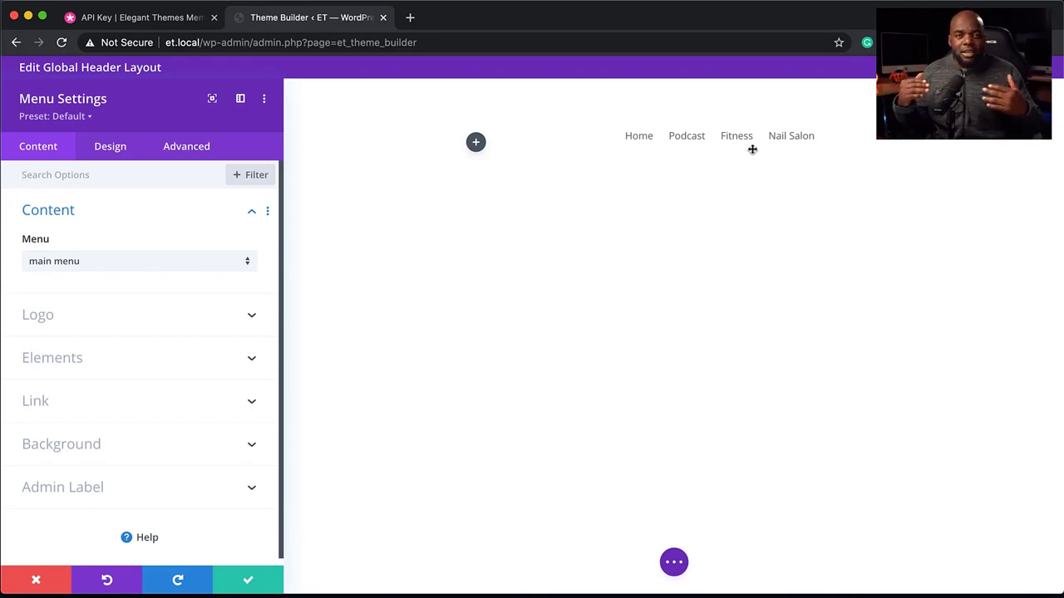
{"action": "left_click", "coordinate": [36, 581]}
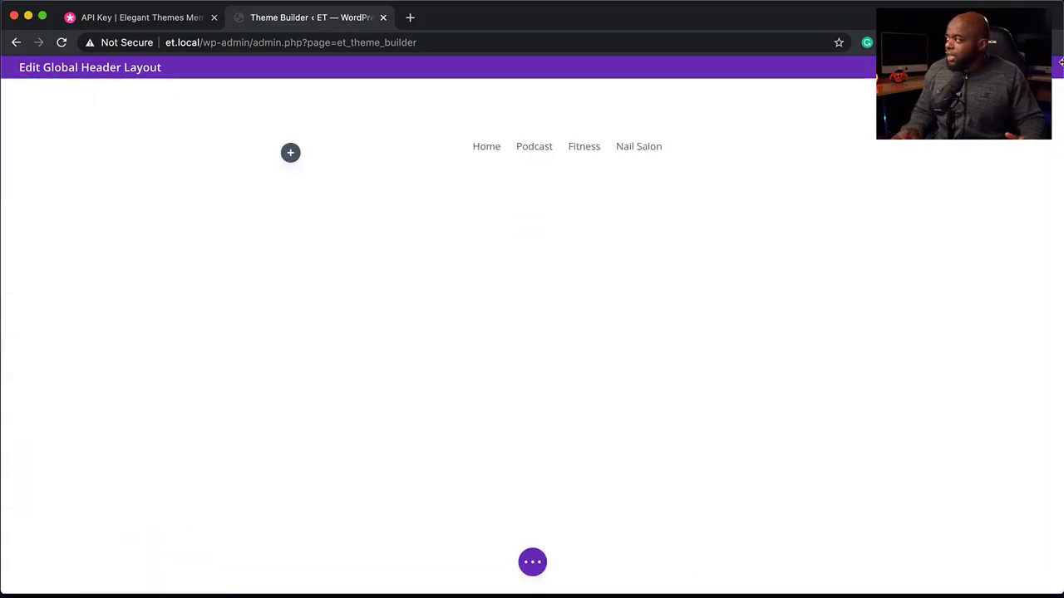
- Exit the header builder discarding its changes, then delete the global header from the default template
{"action": "left_click", "coordinate": [1045, 67]}
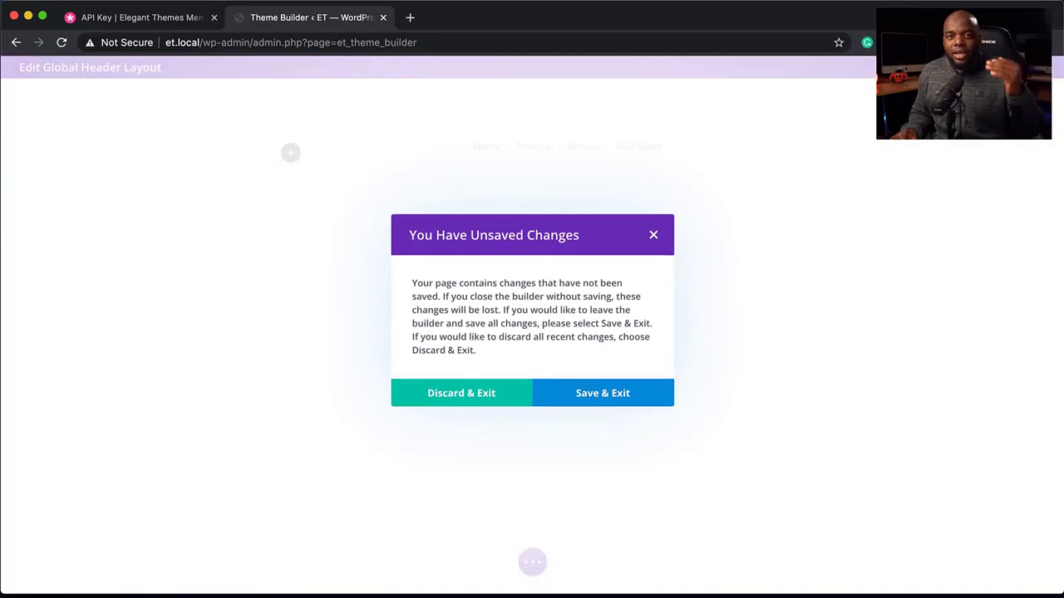
{"action": "left_click", "coordinate": [498, 401]}
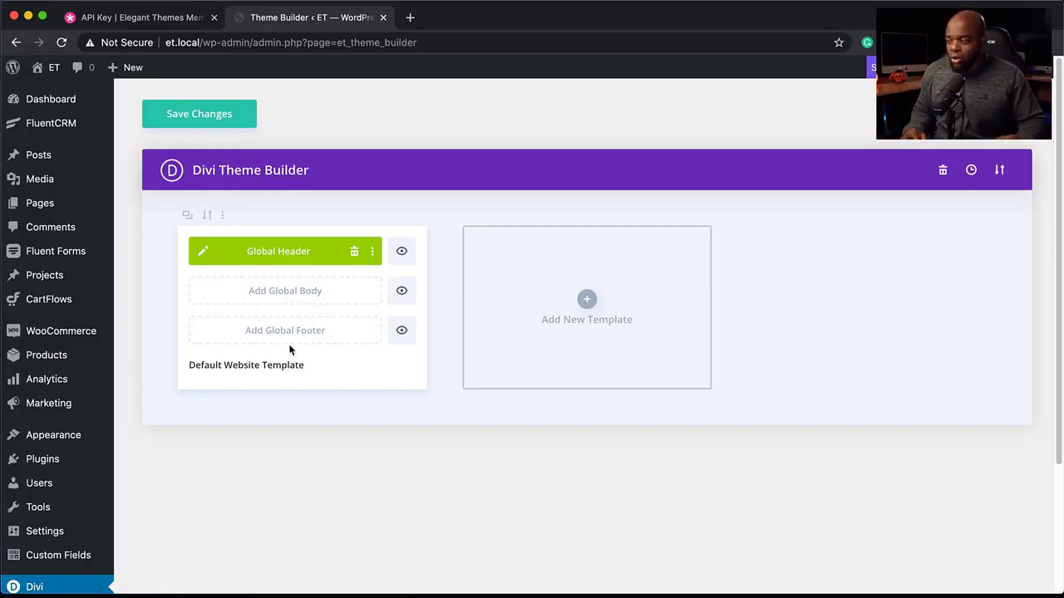
{"action": "left_click", "coordinate": [355, 255]}
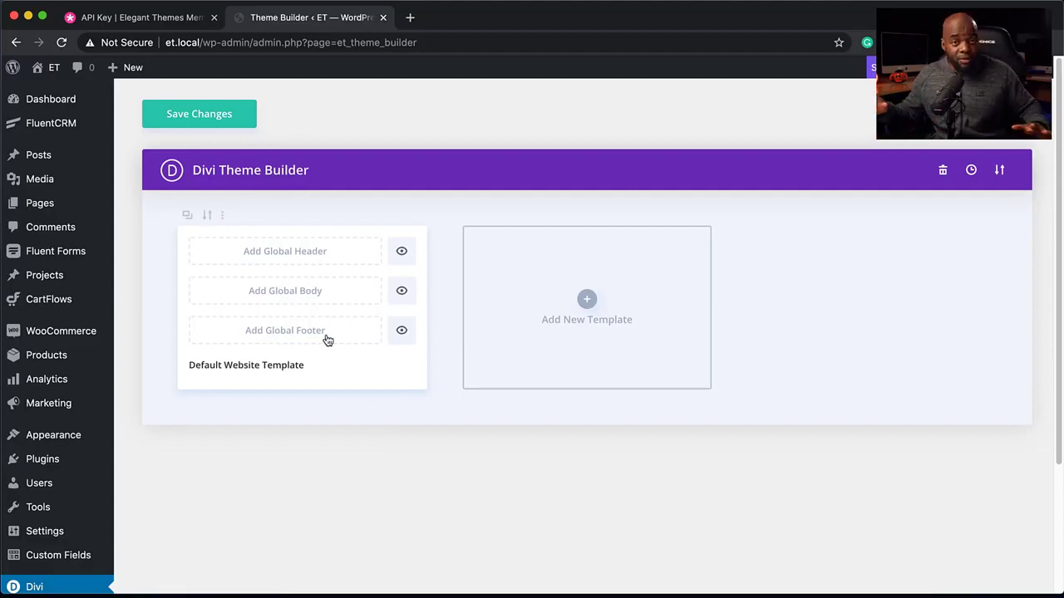
- Open the settings for a new theme template and browse its Use On page options before closing them
{"action": "left_click", "coordinate": [588, 299]}
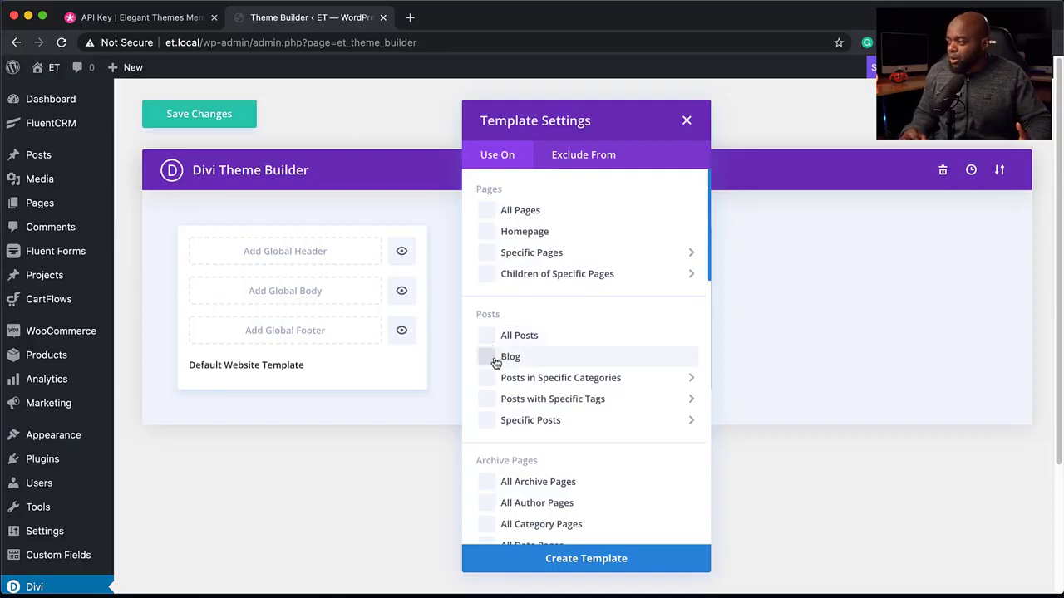
{"action": "mouse_move", "coordinate": [559, 397]}
{"action": "scroll", "coordinate": [559, 397], "scroll_direction": "down", "scroll_amount": 1}
{"action": "scroll", "coordinate": [559, 396], "scroll_direction": "down", "scroll_amount": 8}
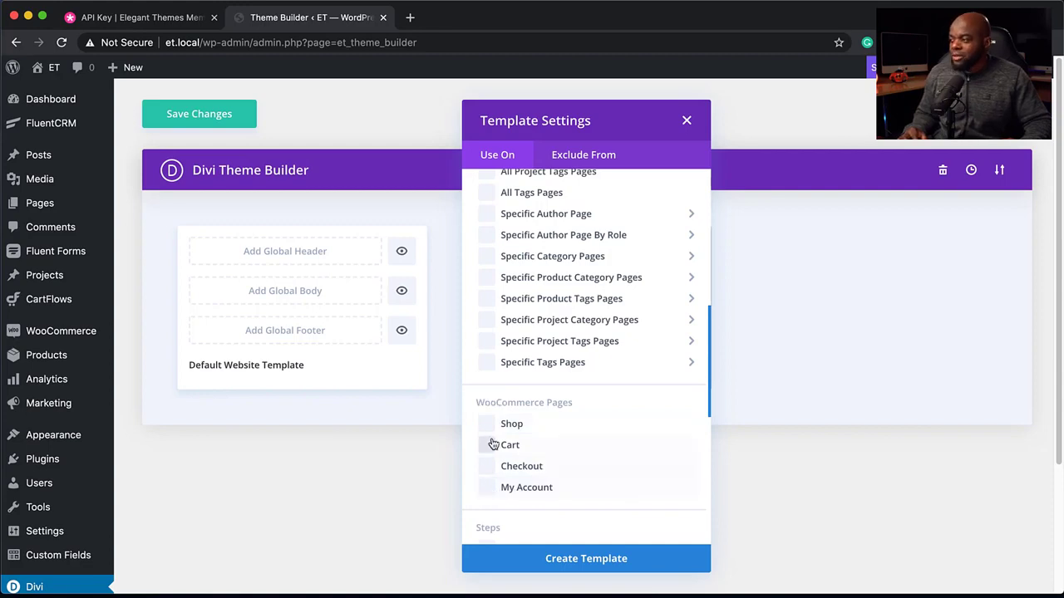
{"action": "left_click", "coordinate": [687, 120]}
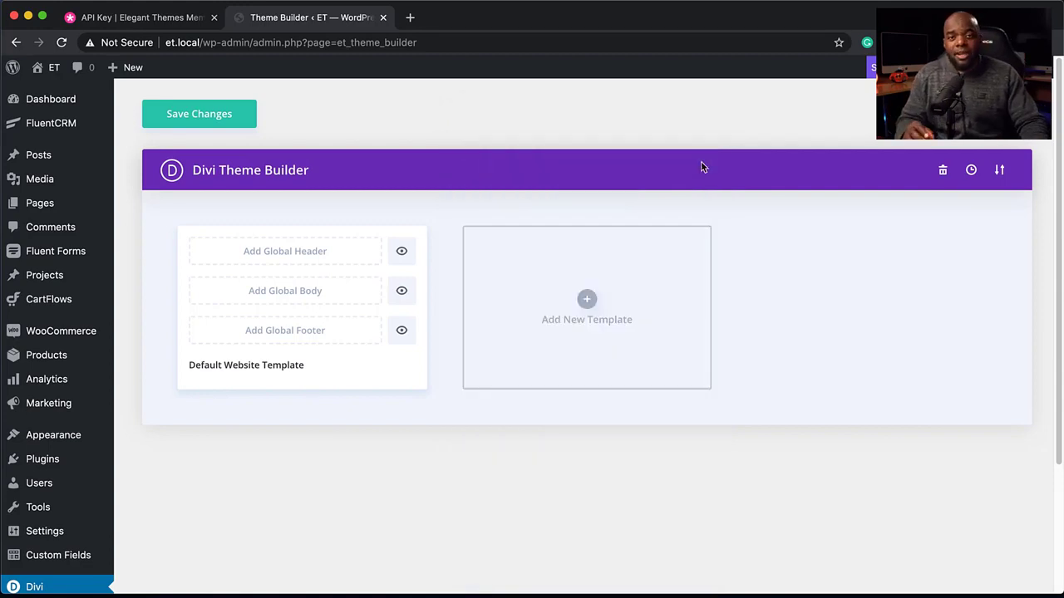